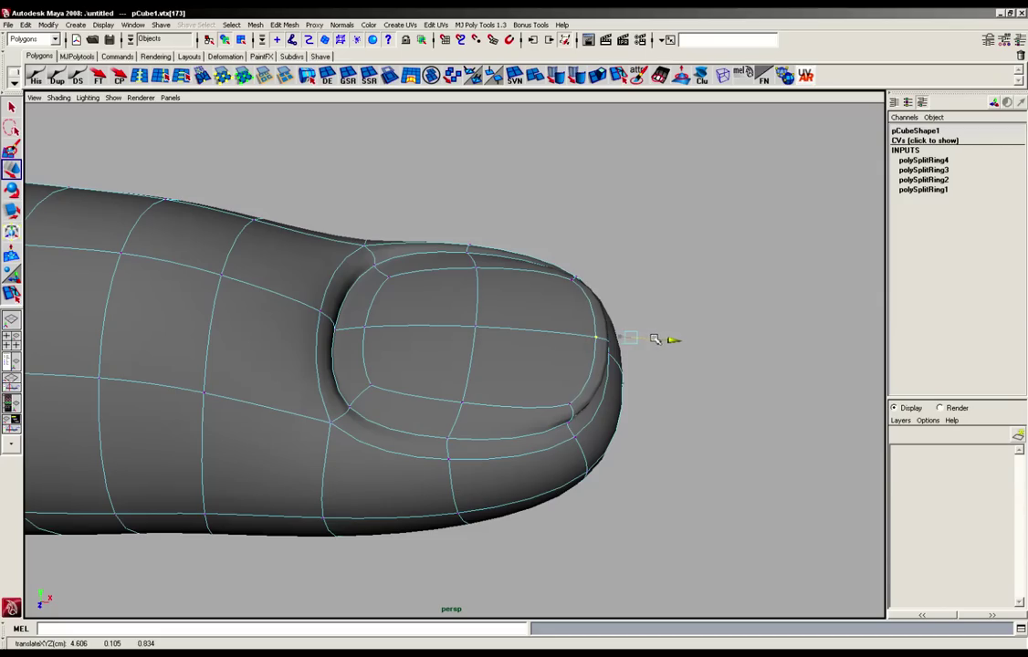
Step: Select the two front corner vertices of the fingernail and scale them slightly to adjust the nail's tip
key(w)
alt+drag(649, 337, 571, 368)
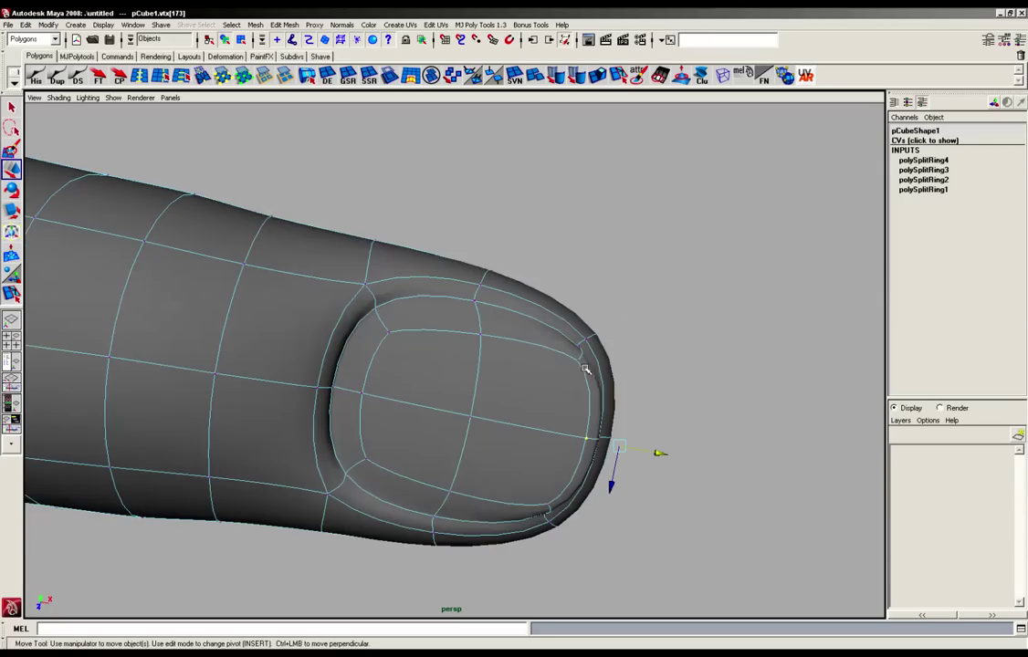
click(580, 362)
alt+drag(598, 450, 598, 444)
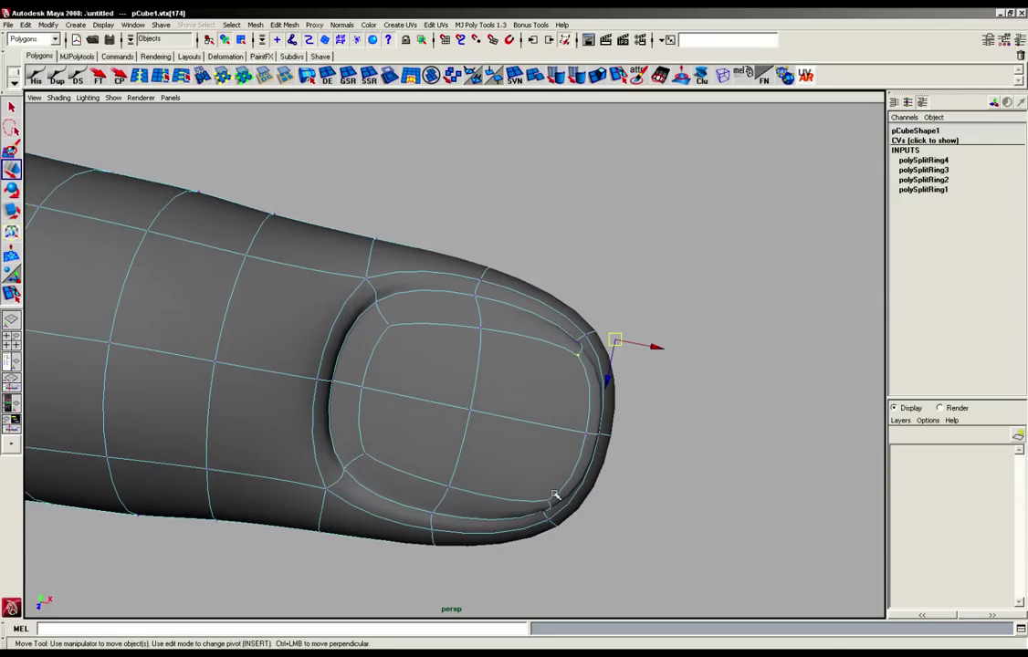
shift+click(551, 503)
alt+drag(553, 501, 664, 410)
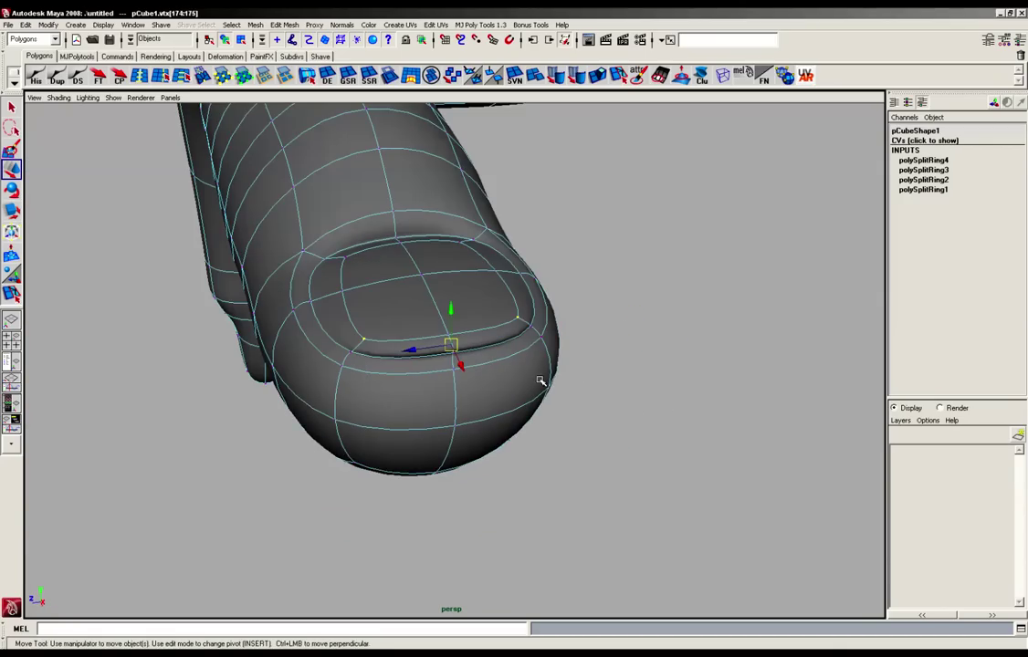
key(r)
drag(506, 337, 514, 336)
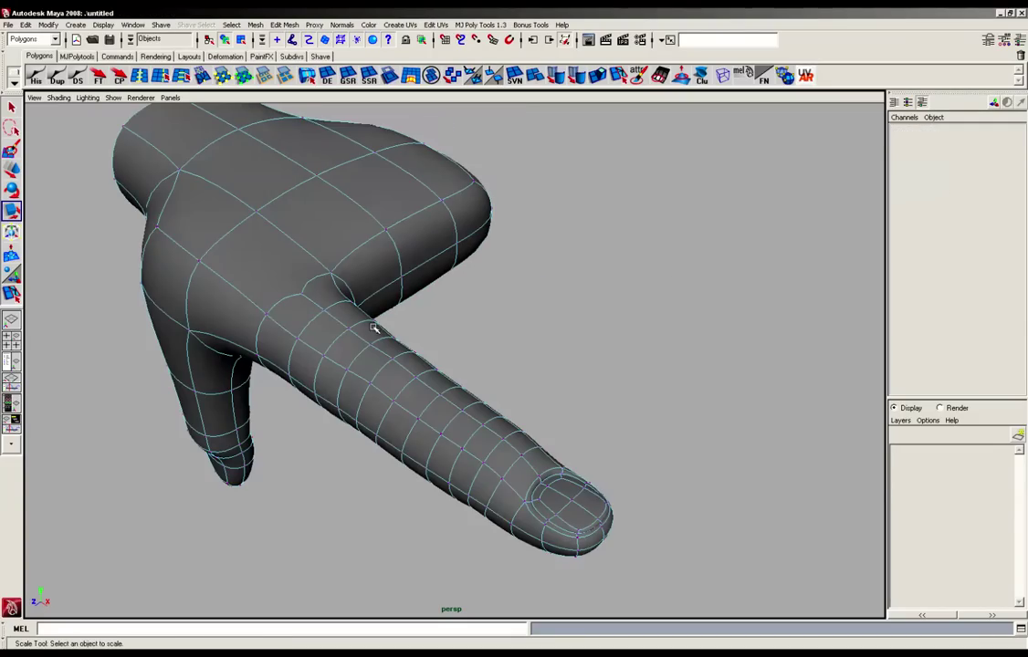
Step: Examine the smoothed hand mesh from several sides, checking the finger, the palm and the thumb
alt+drag(463, 382, 407, 420)
alt+middle_drag(434, 325, 408, 415)
alt+drag(542, 296, 478, 357)
alt+middle_drag(479, 357, 486, 255)
alt+drag(486, 256, 375, 310)
alt+right_drag(520, 356, 642, 364)
alt+drag(554, 337, 339, 204)
key(F8)
key(F8)
click(340, 204)
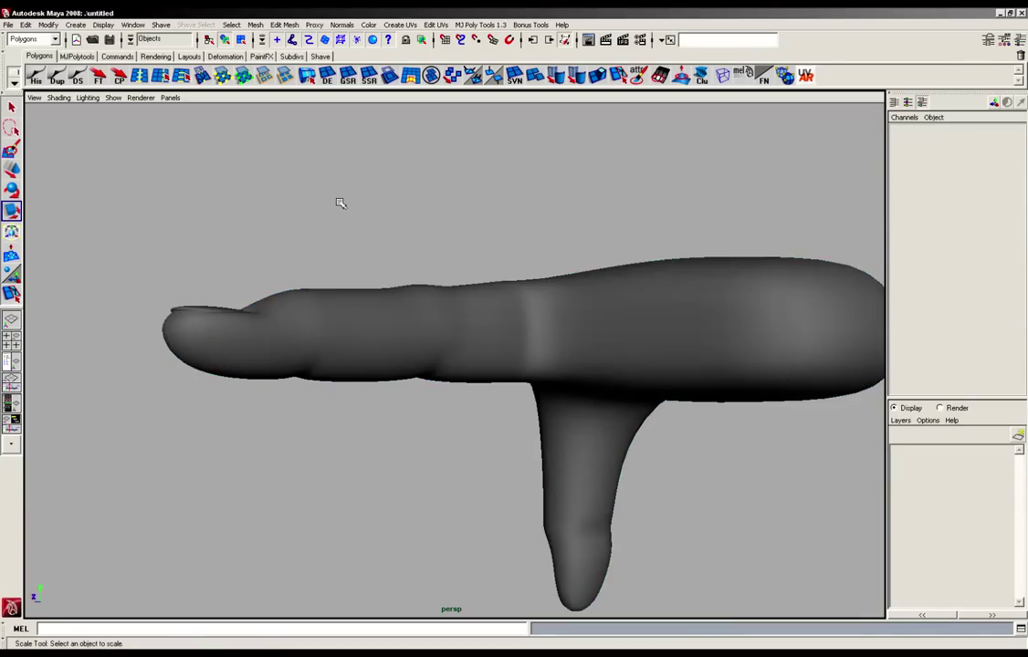
mouse_move(410, 312)
alt+mouse_down()
mouse_move(439, 259)
mouse_move(307, 292)
alt+mouse_up()
key(r)
alt+drag(364, 328, 590, 364)
click(569, 373)
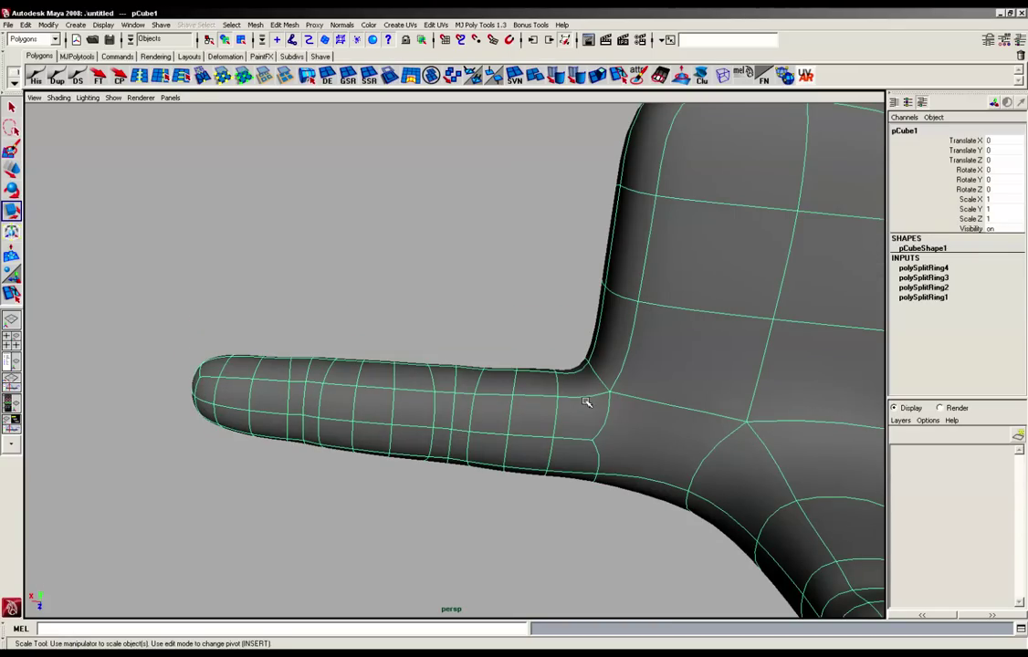
alt+drag(585, 402, 418, 359)
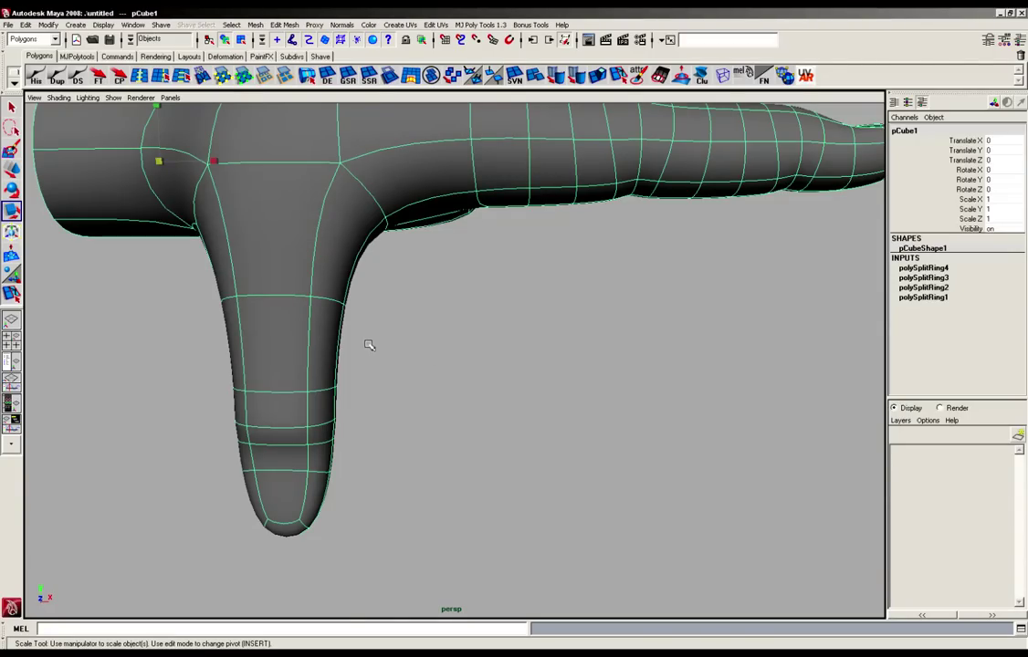
Step: Switch the hand mesh from smooth preview back to its unsmoothed polygon display
key(1)
alt+middle_drag(334, 321, 415, 383)
alt+right_drag(415, 383, 400, 309)
alt+drag(400, 310, 438, 318)
alt+middle_drag(519, 274, 427, 324)
alt+drag(427, 325, 435, 379)
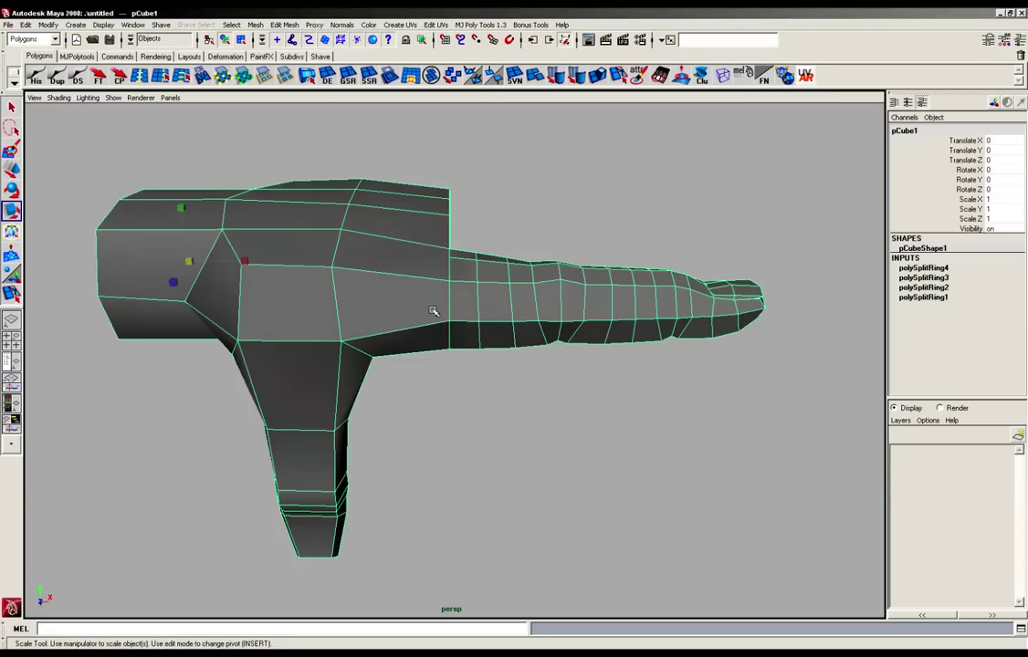
Step: Select all the vertices of the finger and shift them slightly away from the palm along X
right_drag(432, 309, 398, 310)
alt+drag(476, 376, 475, 320)
drag(413, 203, 844, 406)
alt+drag(684, 413, 678, 387)
key(w)
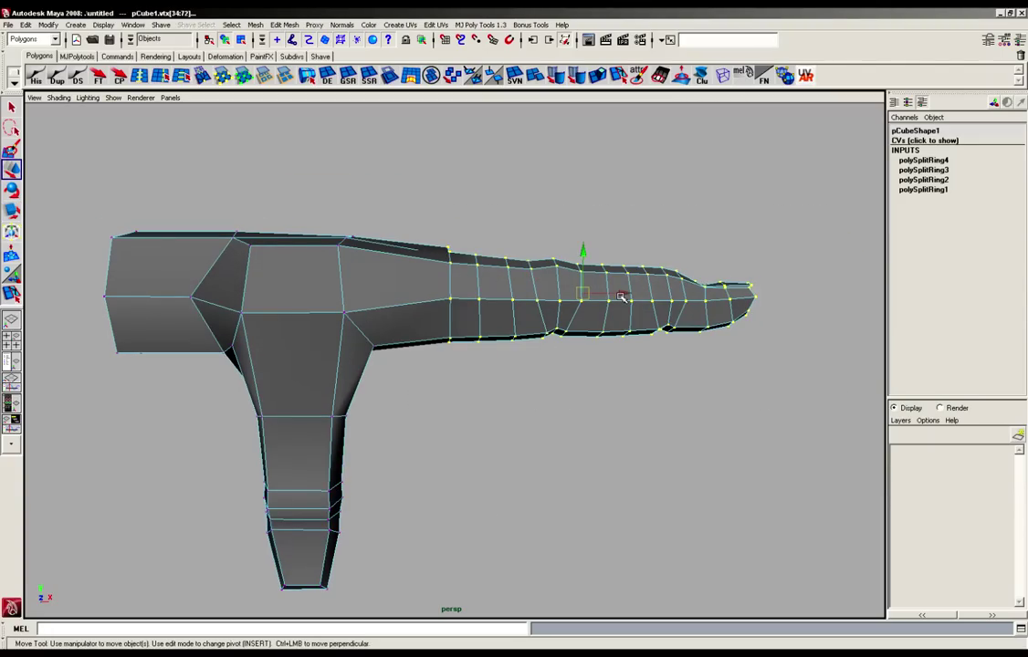
drag(624, 295, 638, 295)
alt+drag(393, 297, 412, 286)
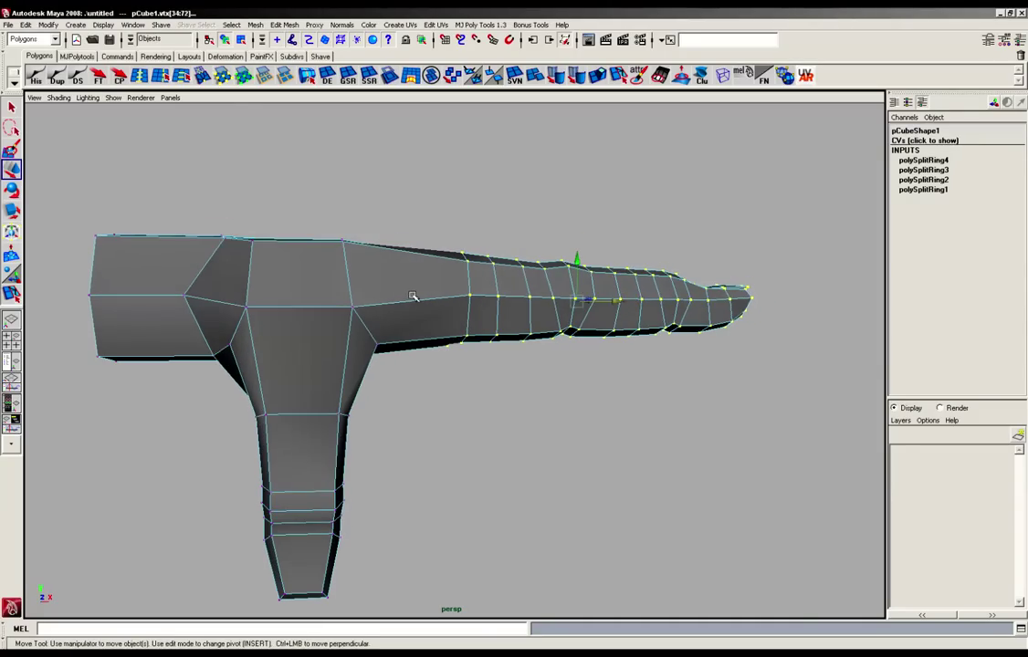
alt+drag(466, 307, 549, 437)
click(549, 438)
Step: Insert an edge loop lengthwise through the middle of the thumb and on across the hand
alt+drag(470, 416, 456, 365)
click(138, 77)
alt+drag(424, 403, 408, 379)
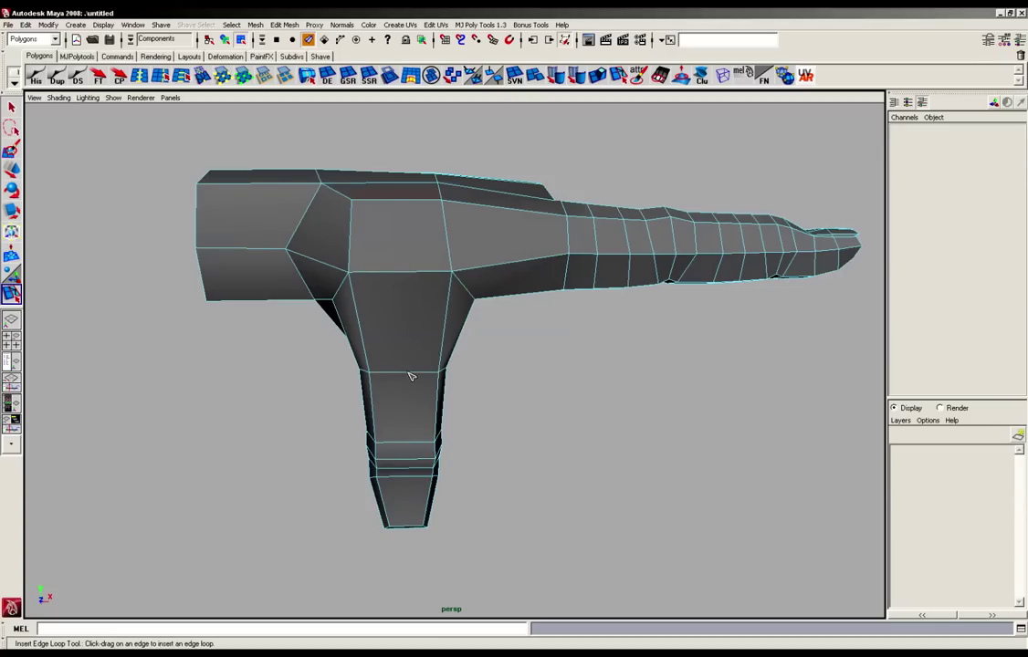
click(410, 376)
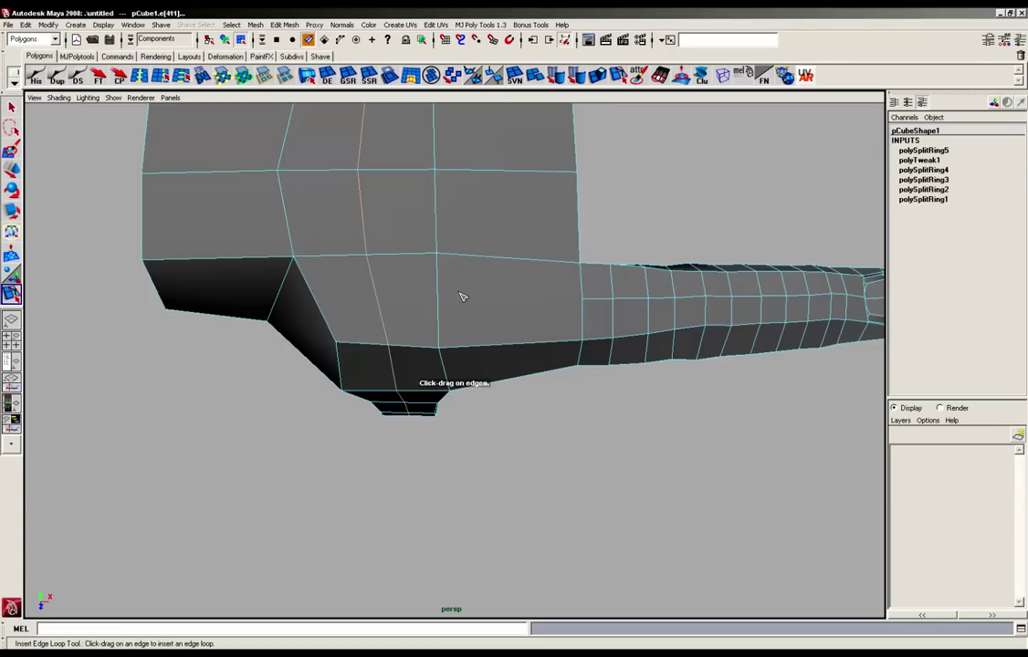
alt+middle_drag(461, 294, 464, 398)
alt+drag(464, 396, 392, 206)
Step: Insert crosswise edge loops around the side of the hand and the palm, between the thumb and the finger base
alt+drag(472, 353, 512, 352)
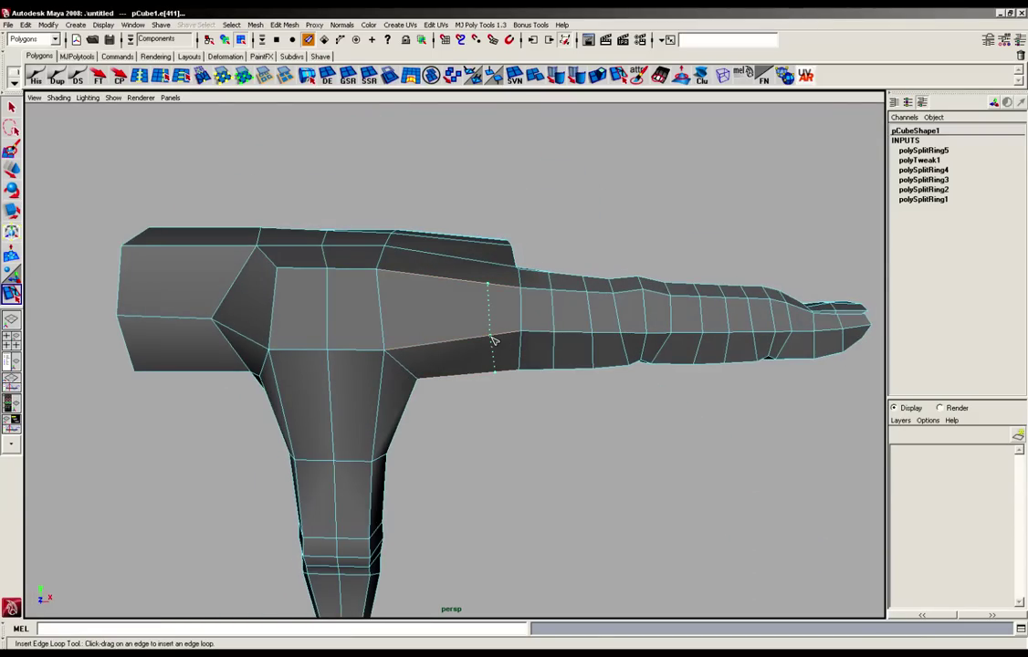
click(491, 340)
alt+drag(510, 314, 266, 233)
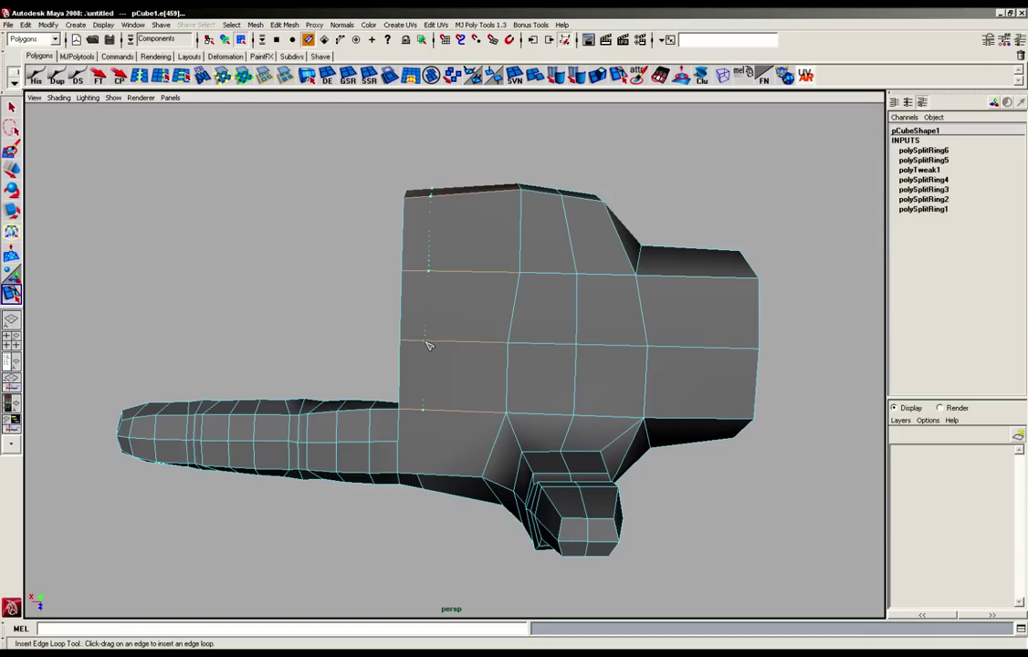
drag(421, 341, 424, 340)
click(460, 411)
drag(455, 475, 461, 477)
click(463, 481)
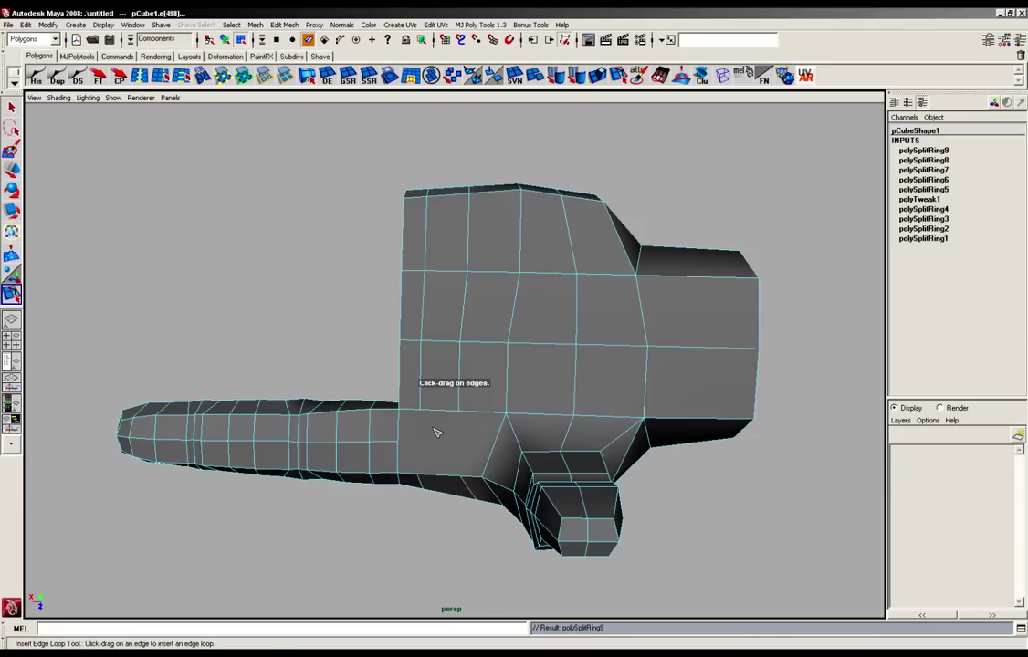
Step: Split the large palm-side face behind the finger with two cuts that connect the interrupted edge loops
click(471, 76)
drag(435, 414, 412, 415)
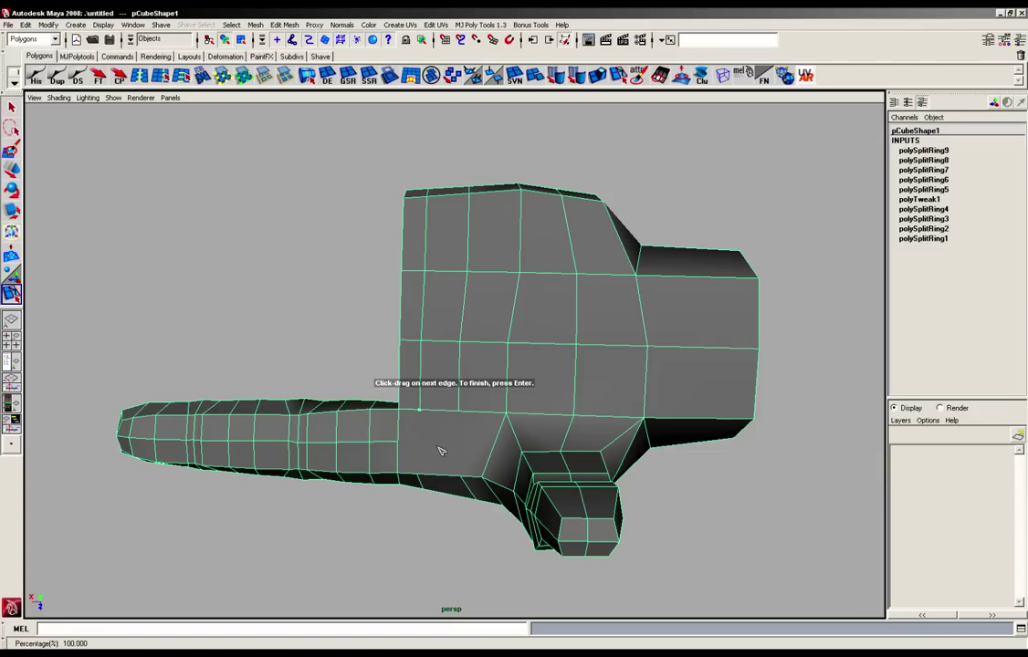
drag(431, 476, 393, 485)
key(Return)
drag(470, 413, 406, 432)
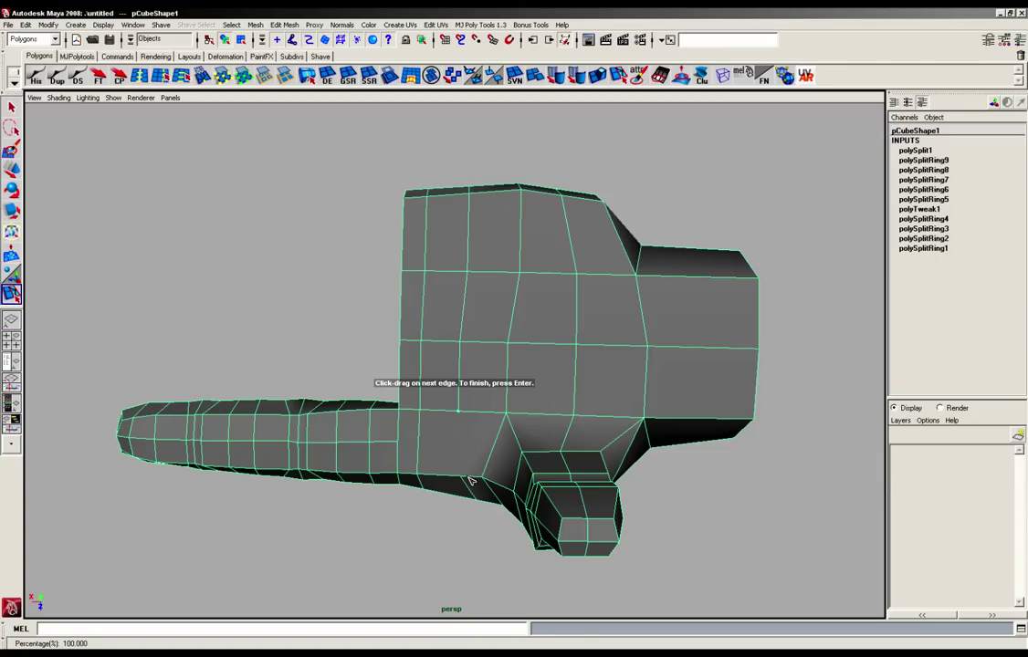
drag(469, 477, 435, 483)
key(Return)
Step: Split the matching face on the back of the hand with two cuts that connect the interrupted loops
alt+drag(482, 377, 480, 530)
alt+drag(475, 399, 412, 338)
click(397, 330)
click(373, 395)
key(Return)
click(456, 339)
click(448, 396)
key(Return)
alt+drag(461, 401, 459, 411)
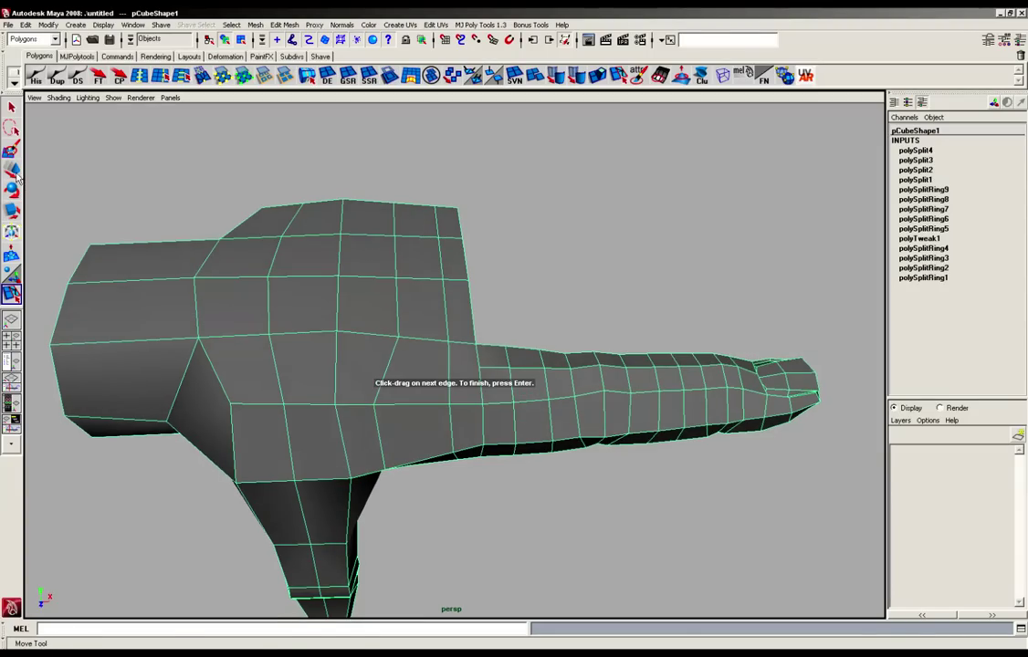
Step: Reposition individual vertices on the back of the hand and around the thumb base with the Move tool
click(15, 174)
alt+drag(379, 435, 384, 374)
right_drag(384, 374, 345, 373)
click(365, 353)
alt+drag(376, 374, 402, 374)
click(427, 321)
click(439, 382)
click(449, 277)
click(323, 239)
Step: Select the two rows of lengthwise edges on the thumb's outer face and scale them along X
right_drag(412, 365, 413, 338)
click(406, 408)
shift+click(337, 446)
shift+click(403, 469)
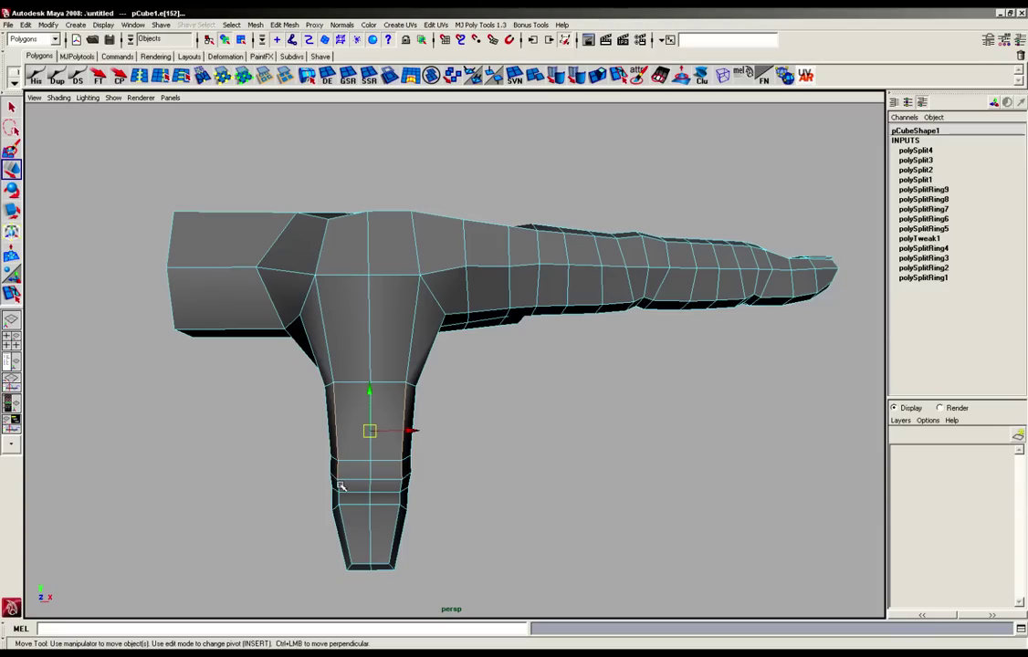
shift+click(338, 485)
shift+click(401, 500)
shift+click(339, 501)
shift+click(345, 533)
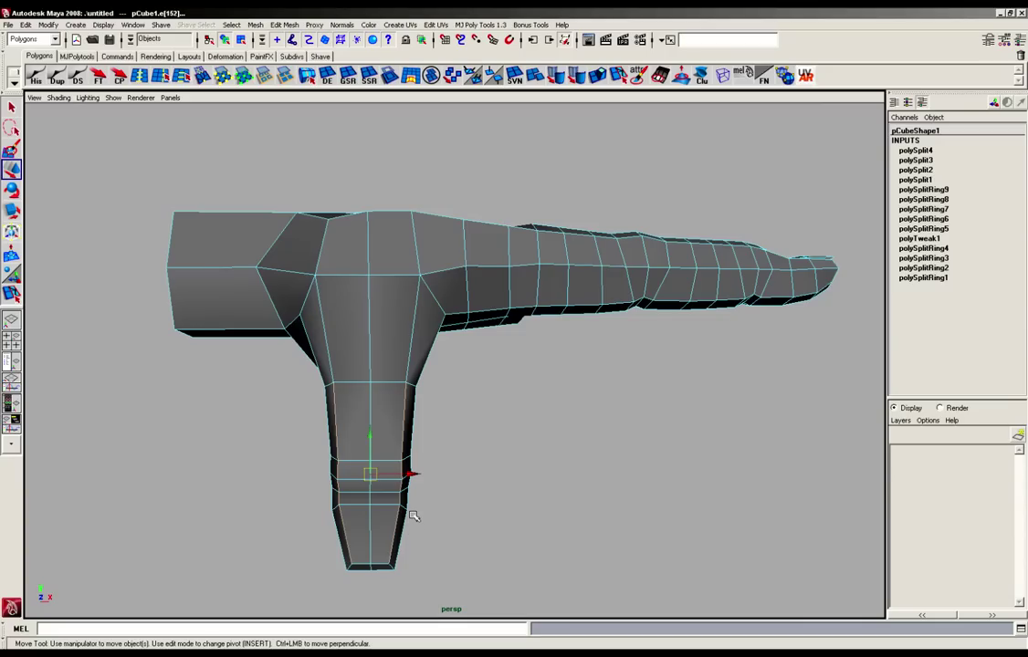
key(r)
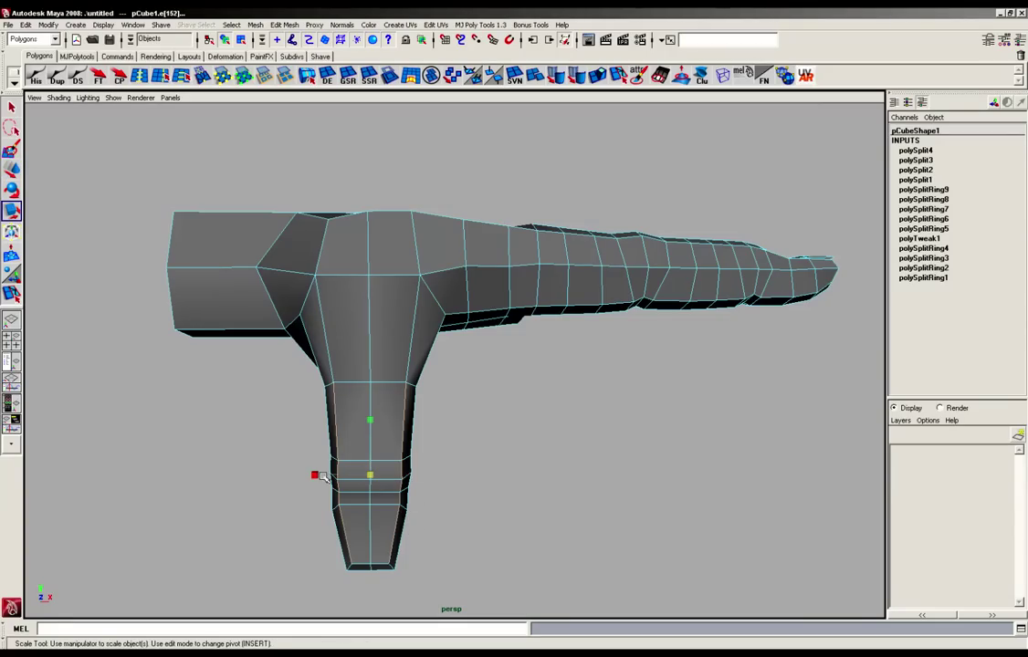
alt+drag(319, 475, 314, 448)
Step: Select the two rows of lengthwise edges on the thumb's palm-facing side and shift them along Z
key(w)
click(213, 423)
alt+drag(212, 423, 101, 429)
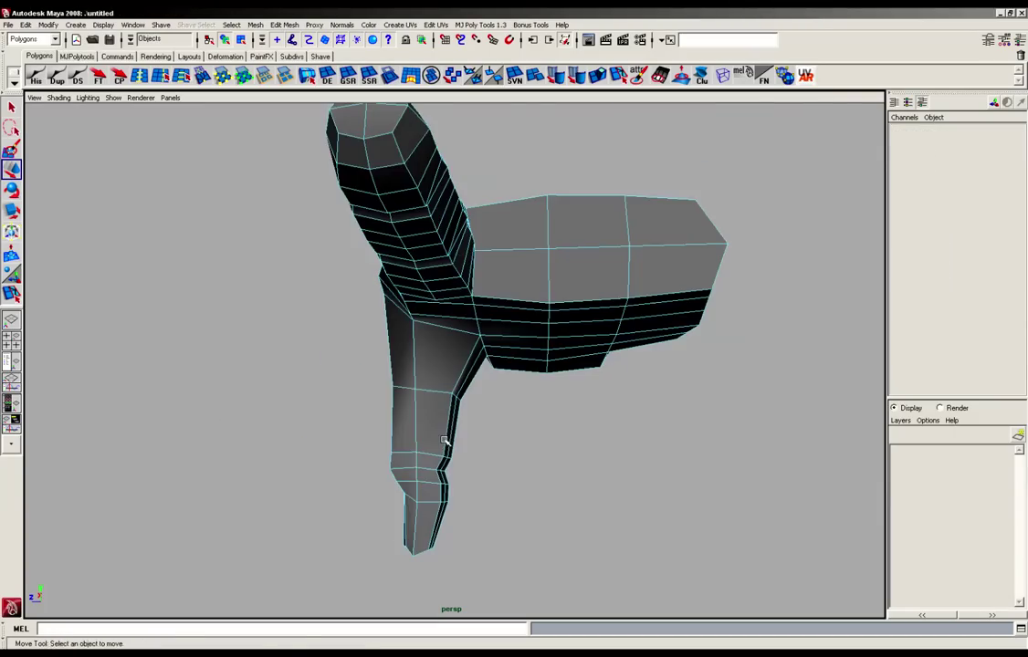
click(448, 433)
alt+drag(464, 429, 358, 426)
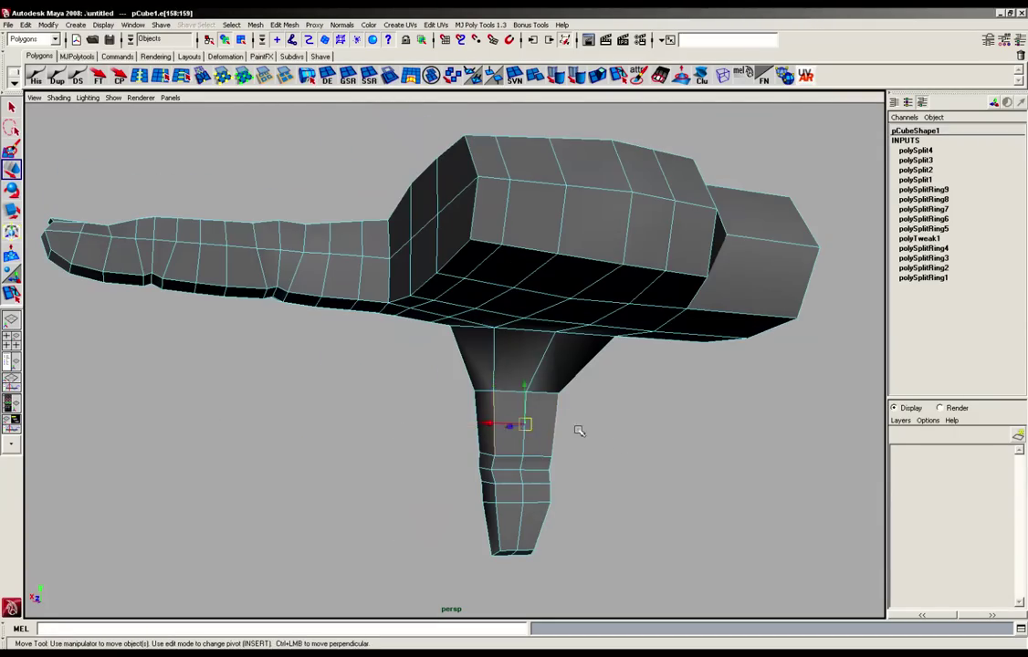
alt+drag(615, 443, 703, 403)
alt+drag(413, 390, 291, 408)
alt+right_drag(292, 409, 685, 384)
alt+drag(684, 384, 776, 382)
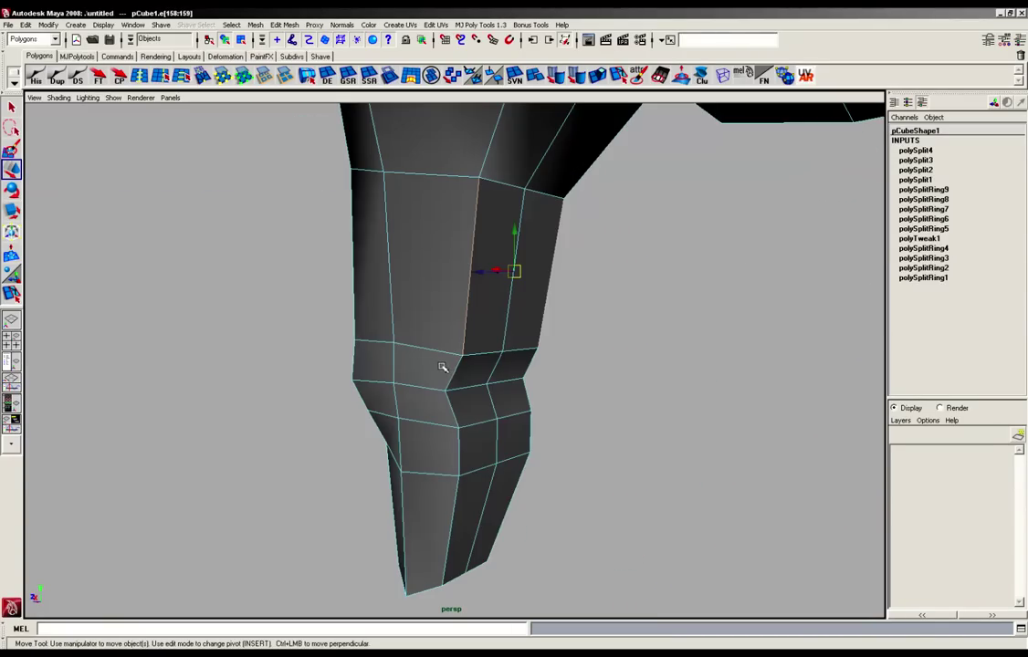
shift+click(458, 371)
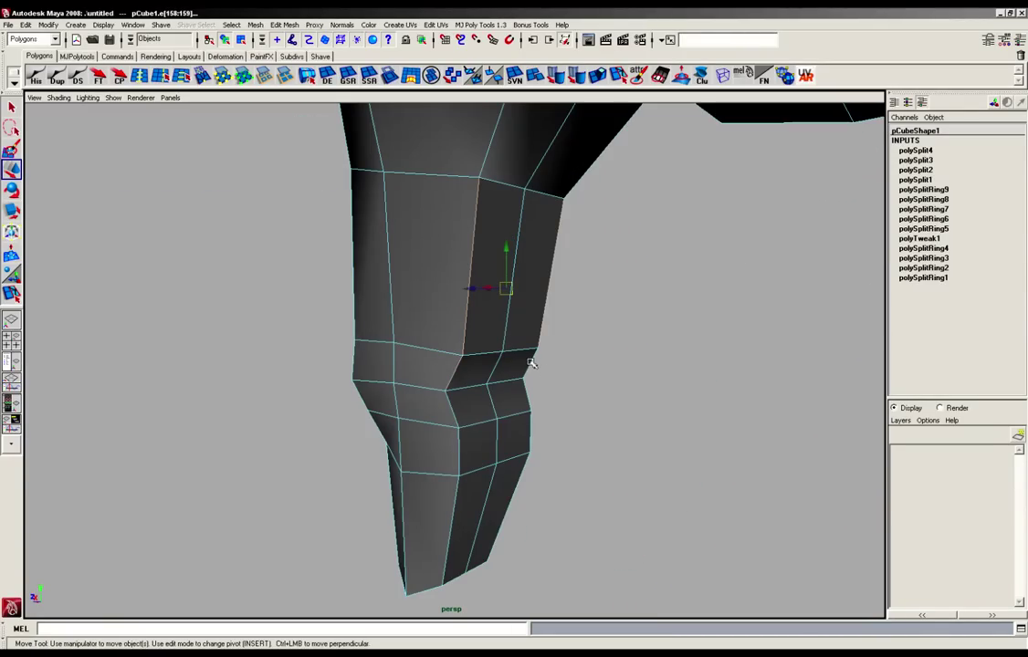
mouse_move(528, 392)
middle_down()
mouse_move(463, 418)
mouse_move(466, 497)
middle_up()
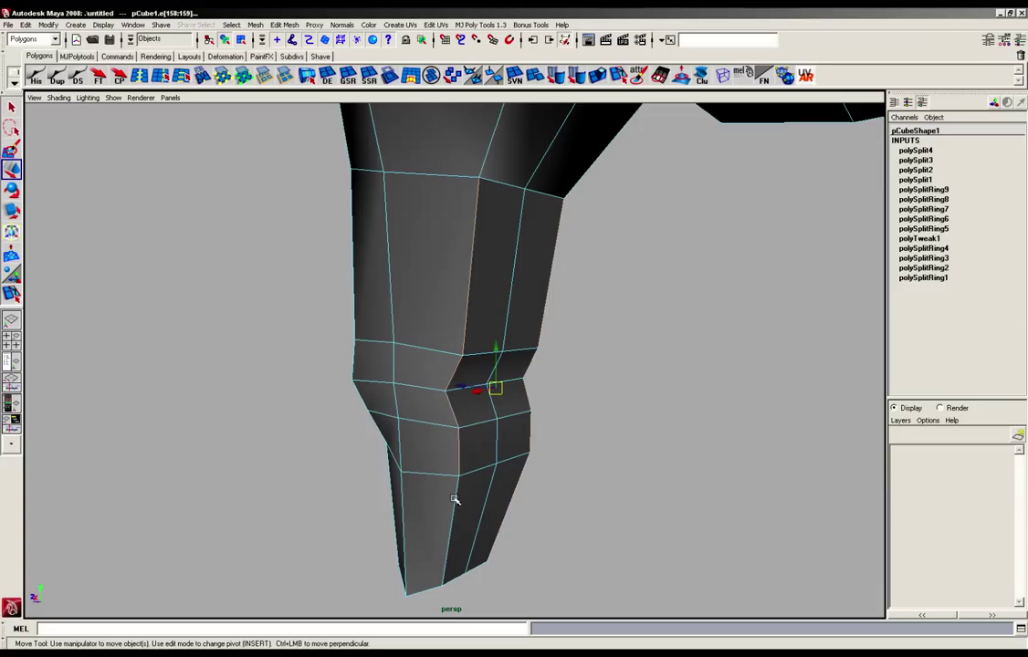
alt+drag(525, 466, 485, 441)
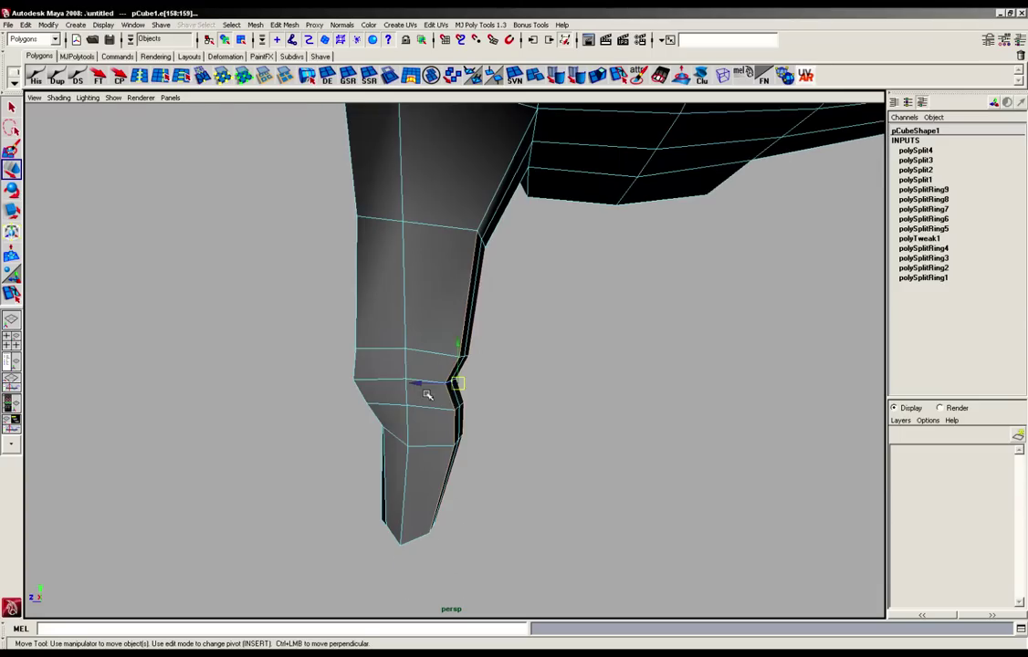
alt+drag(420, 385, 462, 372)
Step: Scale the selected lengthwise edges on the thumb's palm-facing side along X
alt+drag(488, 326, 425, 395)
alt+drag(615, 301, 596, 383)
alt+drag(509, 426, 596, 427)
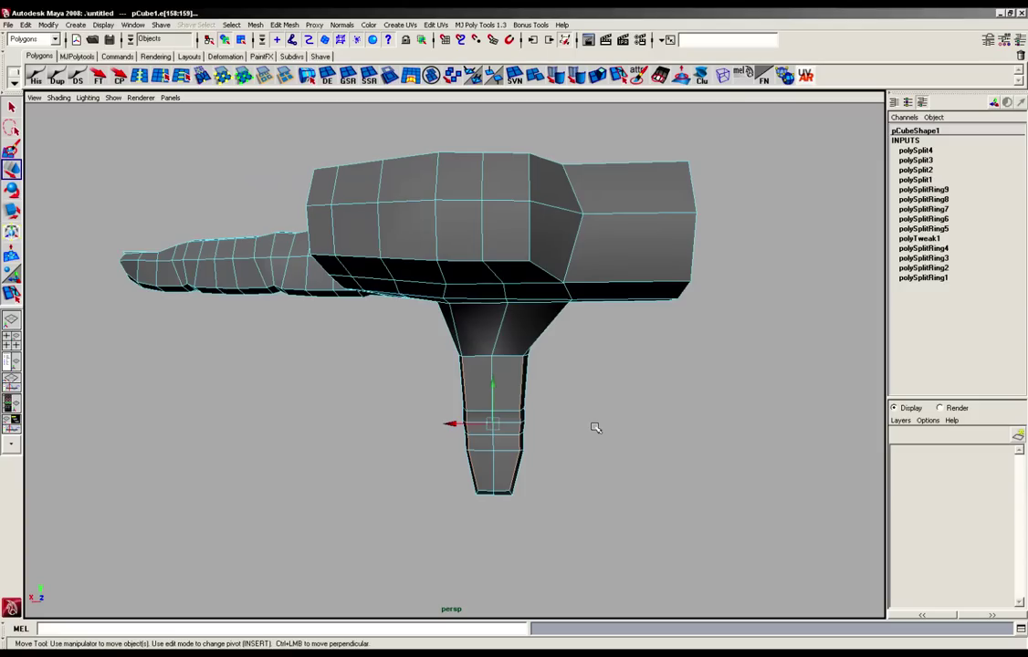
key(r)
middle_drag(595, 427, 544, 424)
alt+drag(543, 424, 549, 322)
Step: Move the palm vertex beside the thumb base by about 0.9, -0.5 and 0.4 cm, farther into the palm
right_click(549, 321)
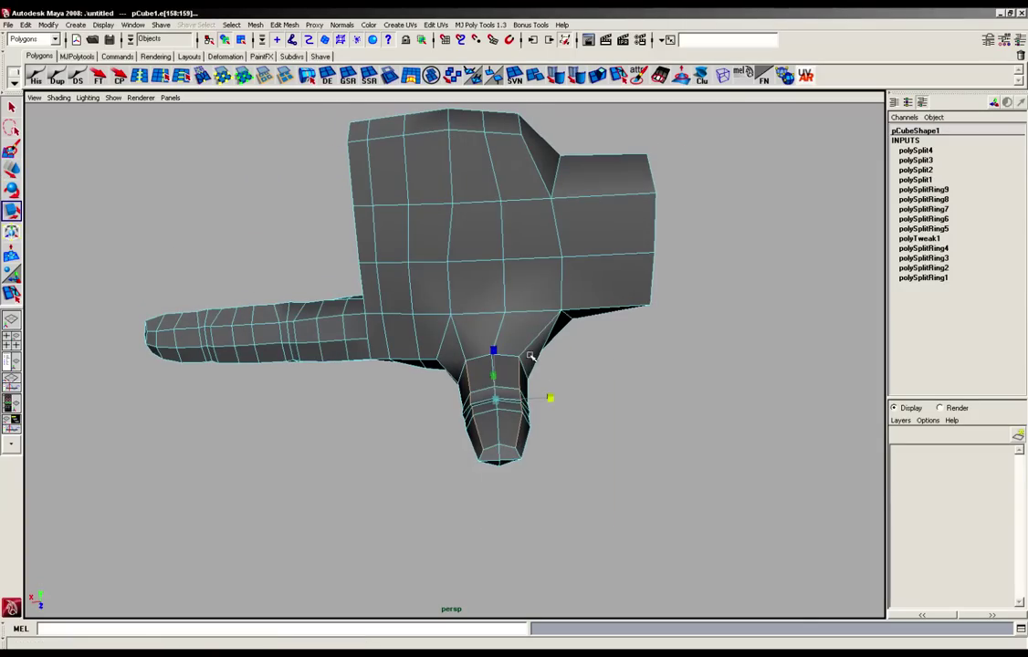
alt+drag(436, 350, 523, 427)
click(458, 358)
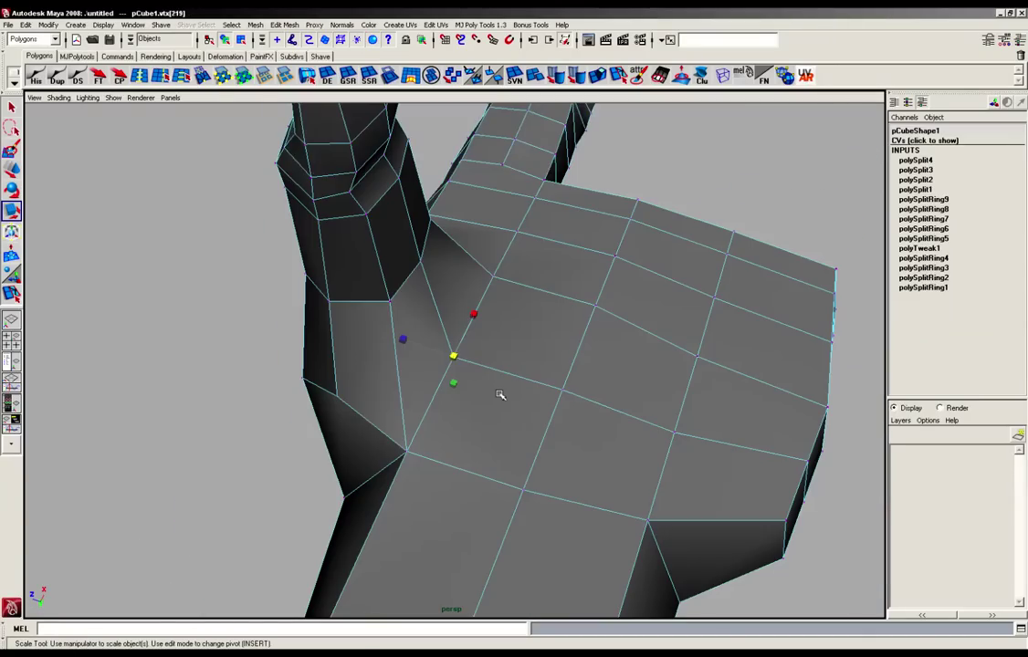
key(w)
alt+drag(473, 397, 421, 372)
middle_drag(417, 351, 458, 363)
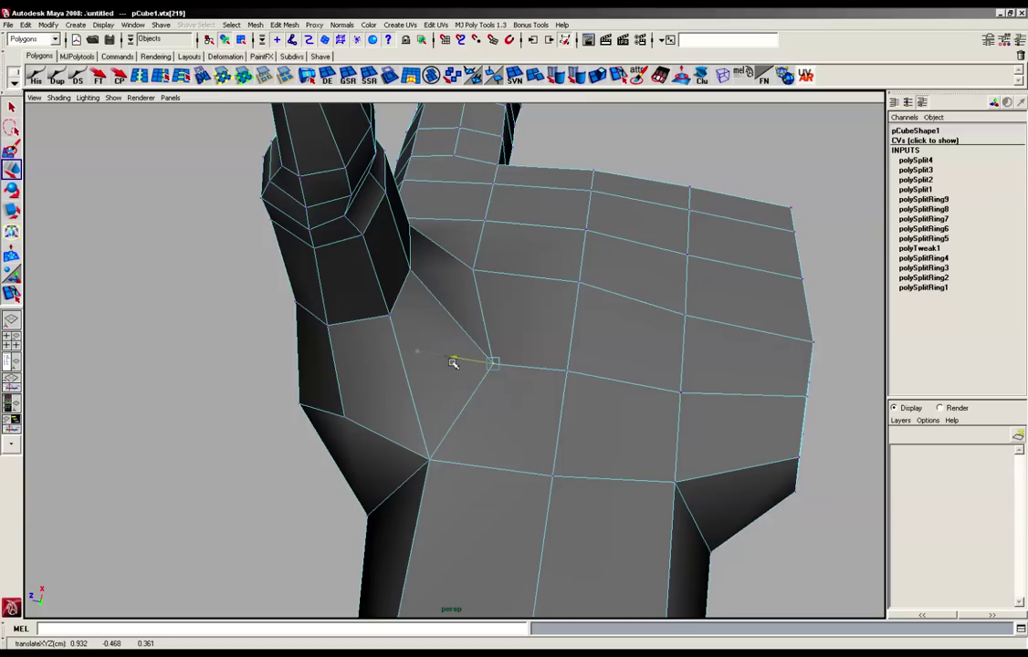
Step: Move the palm-side wrist corner vertex by about 0.4, -0.4 and -0.6 cm and adjust the vertices near the thumb base
alt+drag(459, 364, 471, 430)
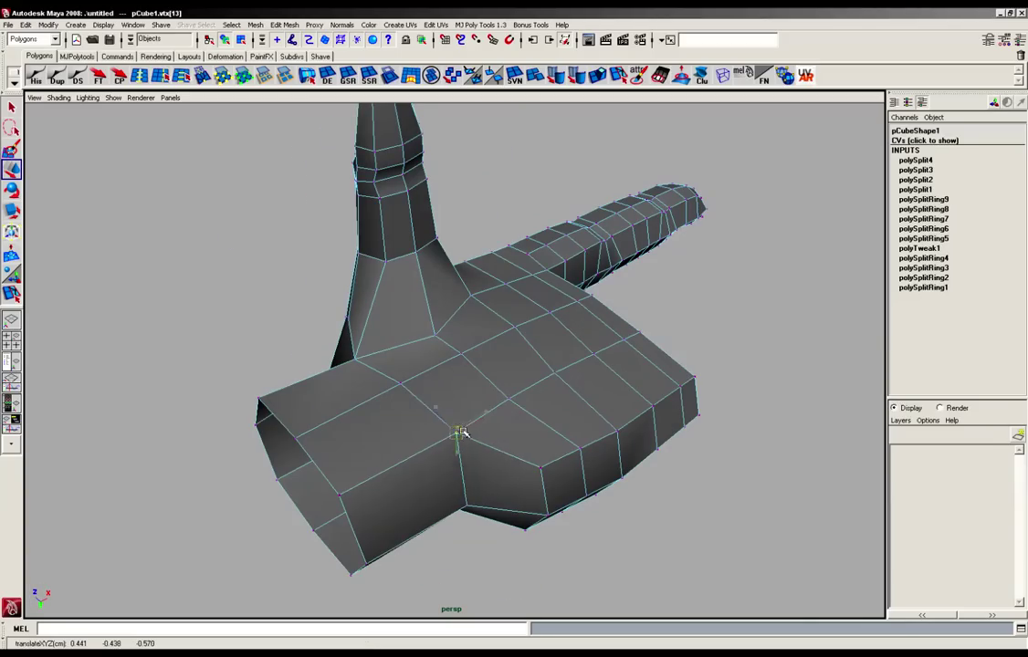
alt+drag(491, 400, 522, 396)
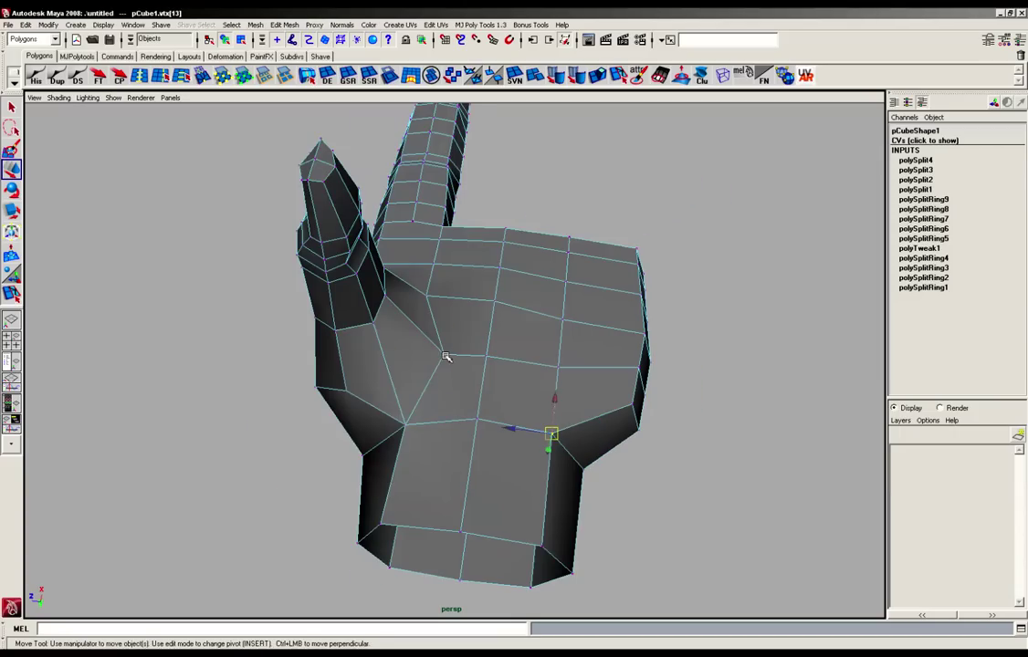
alt+drag(446, 380, 408, 464)
alt+drag(471, 439, 471, 356)
alt+drag(544, 361, 511, 439)
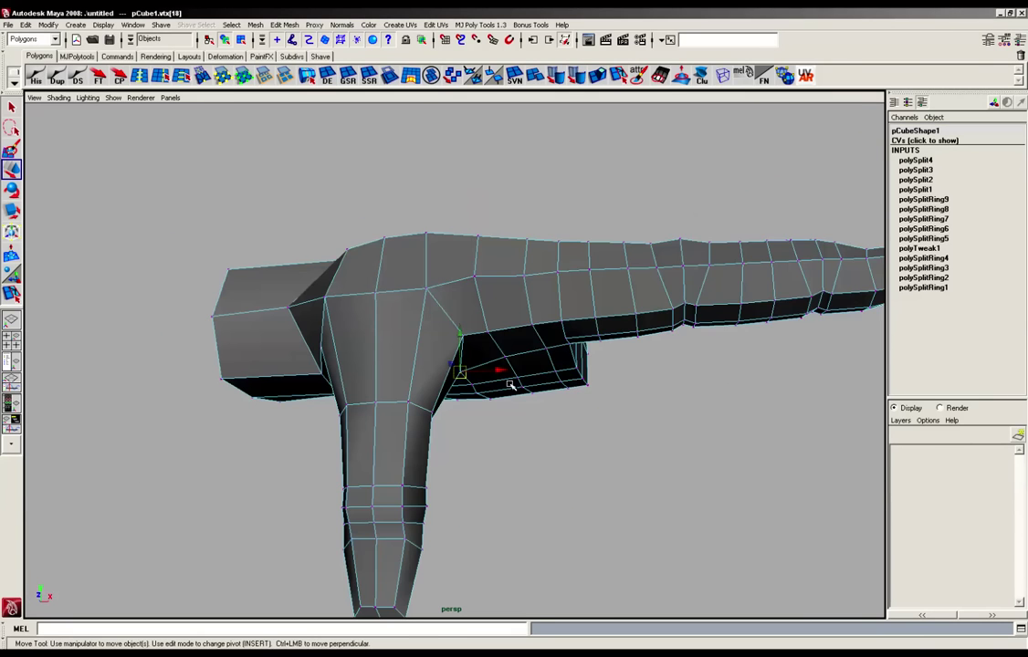
Step: Insert an edge loop midway along the thumb's long segment and another around the thumb's flared base
alt+drag(512, 385, 451, 360)
alt+right_drag(402, 370, 435, 372)
alt+drag(436, 372, 493, 360)
alt+middle_drag(379, 461, 379, 306)
alt+drag(333, 429, 448, 431)
alt+right_drag(393, 431, 493, 447)
alt+drag(493, 447, 408, 484)
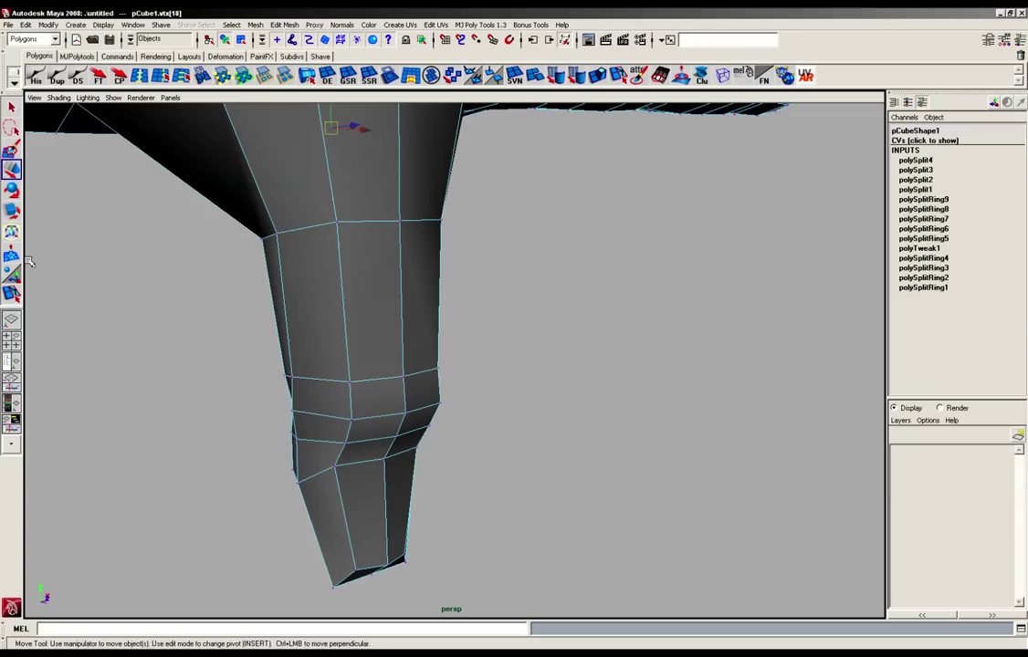
click(139, 76)
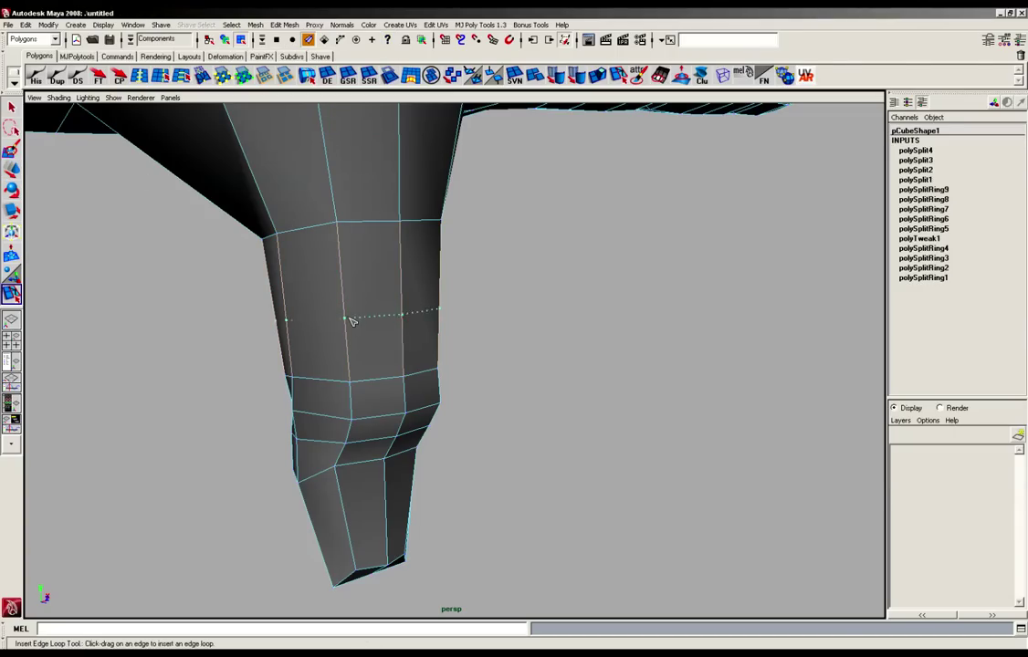
click(350, 316)
alt+drag(350, 317, 372, 305)
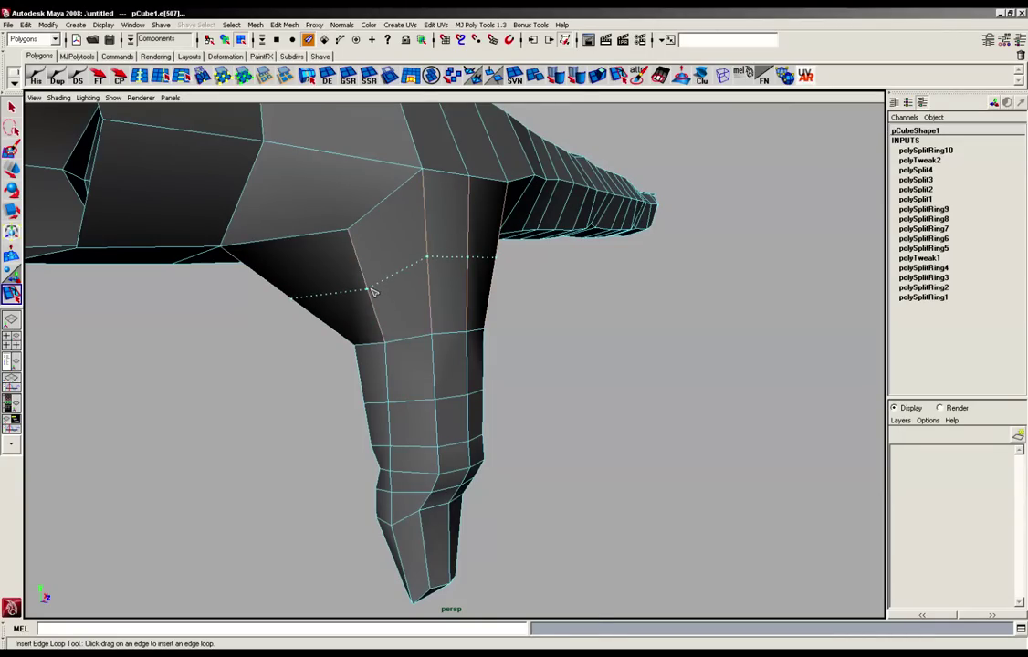
click(371, 292)
Step: Insert an edge loop around the thumb's end segment, between the last joint and the tip
alt+drag(442, 305, 597, 408)
click(507, 345)
alt+middle_drag(597, 408, 560, 488)
alt+drag(560, 489, 577, 447)
click(11, 294)
drag(518, 269, 523, 273)
alt+right_drag(478, 282, 297, 262)
alt+drag(537, 478, 248, 315)
alt+drag(440, 429, 418, 315)
alt+right_drag(392, 356, 613, 358)
alt+middle_drag(511, 390, 574, 324)
alt+drag(494, 366, 320, 356)
Step: Widen the newly inserted loop near the thumb tip by spreading its side vertices along X
click(11, 169)
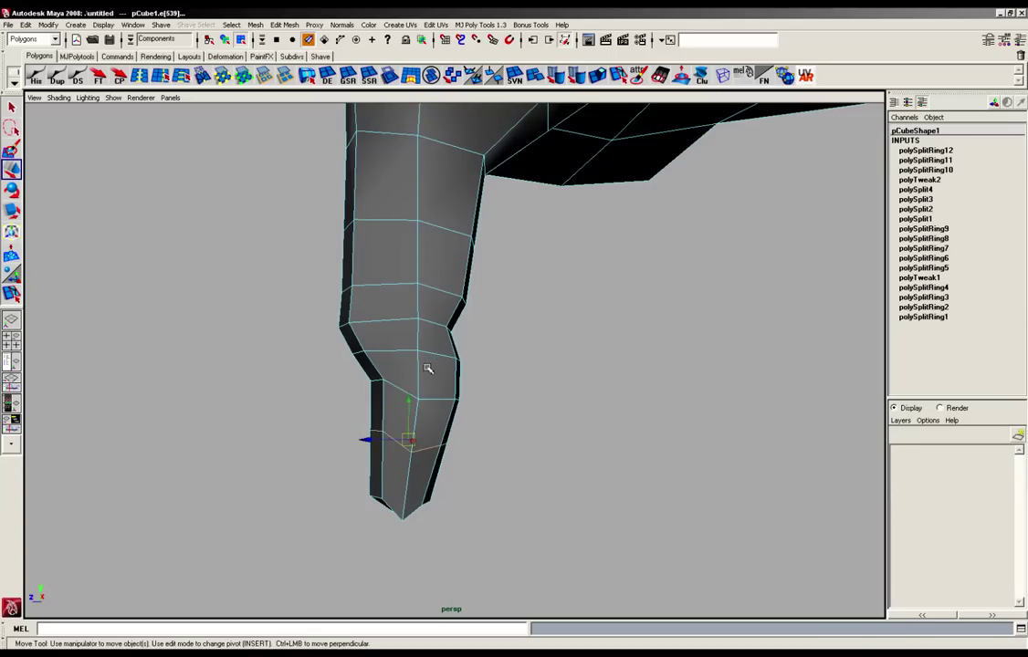
alt+drag(430, 365, 586, 358)
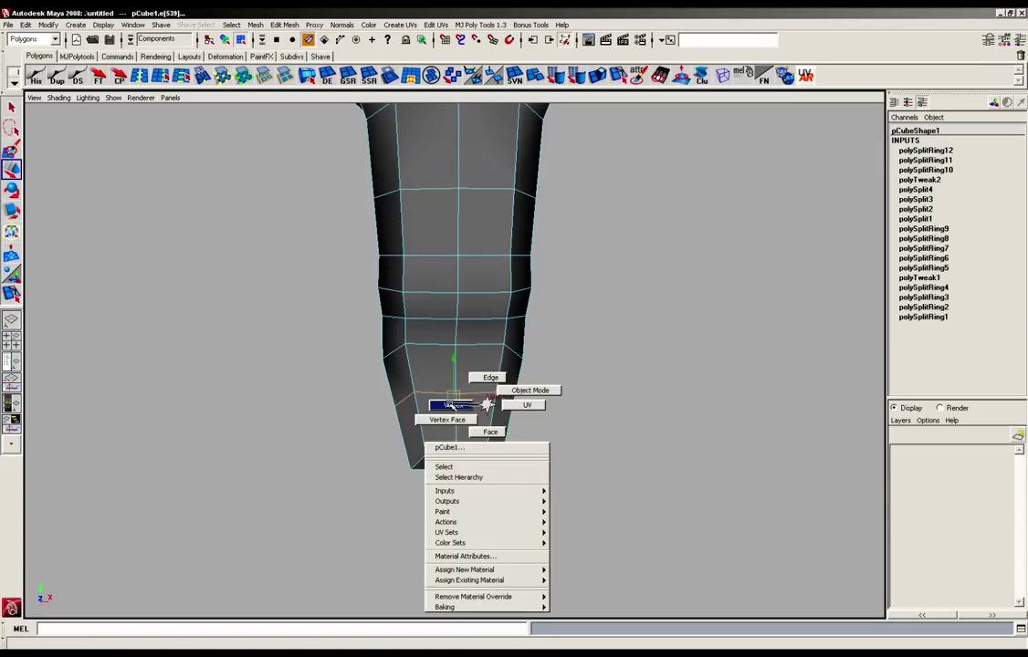
drag(427, 420, 394, 396)
key(r)
Step: Select the corner vertices on both sides of the thumb tip and raise them along Y to round the end
drag(395, 442, 422, 464)
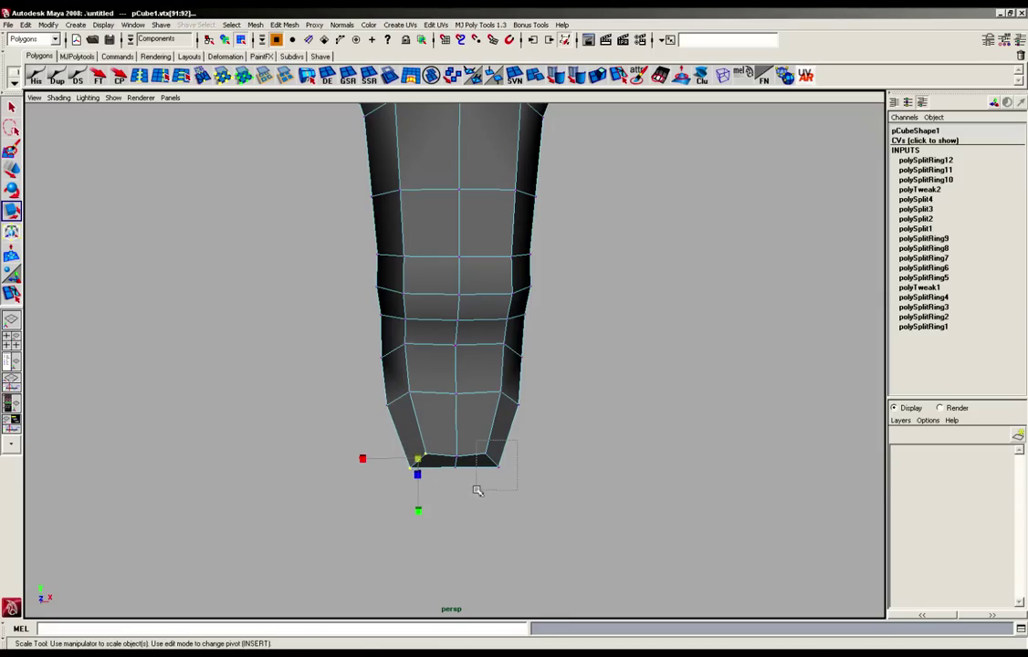
shift+drag(476, 494, 476, 496)
key(w)
alt+drag(476, 483, 498, 509)
drag(460, 425, 460, 421)
Step: Reposition vertices where the thumb flares into the palm to smooth the transition
alt+drag(580, 453, 456, 448)
alt+right_drag(456, 448, 400, 490)
alt+drag(401, 491, 382, 465)
alt+drag(435, 318, 413, 312)
mouse_move(327, 223)
alt+mouse_down()
mouse_move(335, 240)
mouse_move(328, 228)
alt+mouse_up()
click(385, 247)
alt+drag(402, 284, 464, 283)
drag(420, 246, 403, 247)
alt+drag(422, 361, 511, 315)
click(470, 290)
drag(469, 290, 461, 280)
Step: Move the wrist-side vertex at the thumb base along Z and adjust the finger-side vertex opposite it
alt+drag(494, 322, 411, 362)
click(406, 350)
drag(380, 322, 353, 326)
alt+drag(393, 328, 468, 400)
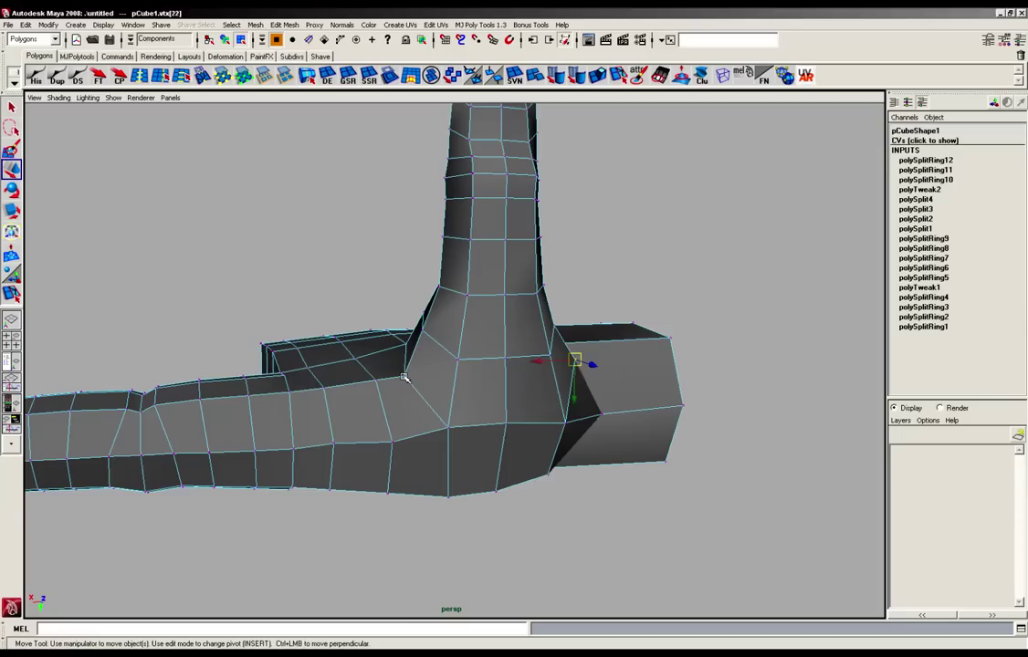
drag(378, 381, 411, 411)
Step: Scale the vertices of the thumb's last two rows to about 0.92 along X and compress them slightly along Y
alt+drag(561, 458, 488, 369)
alt+middle_drag(487, 470, 504, 315)
alt+drag(494, 440, 515, 454)
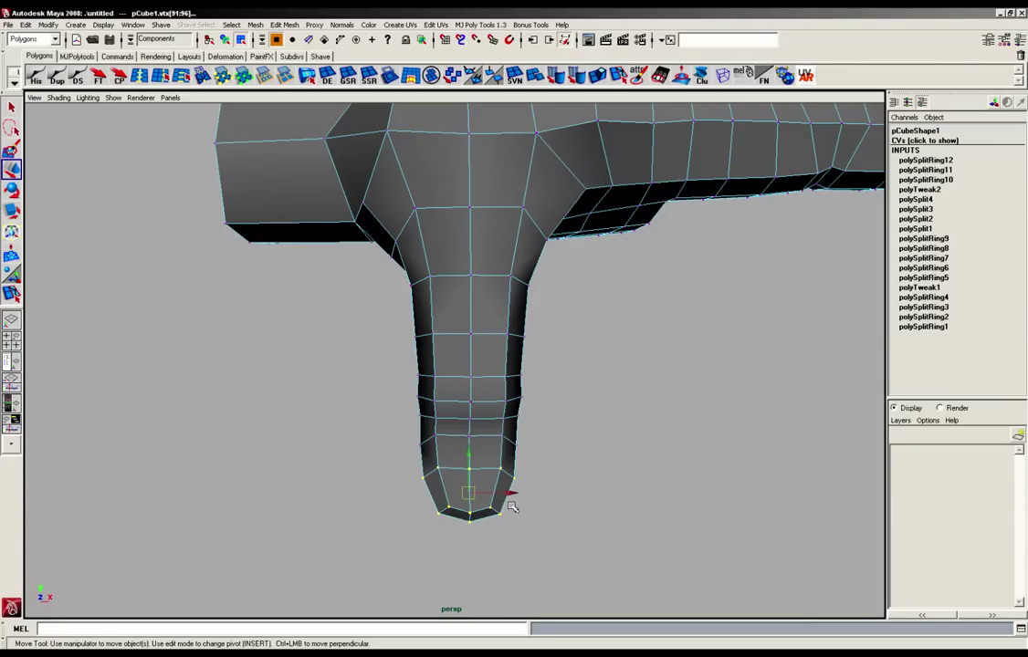
key(r)
drag(510, 505, 418, 500)
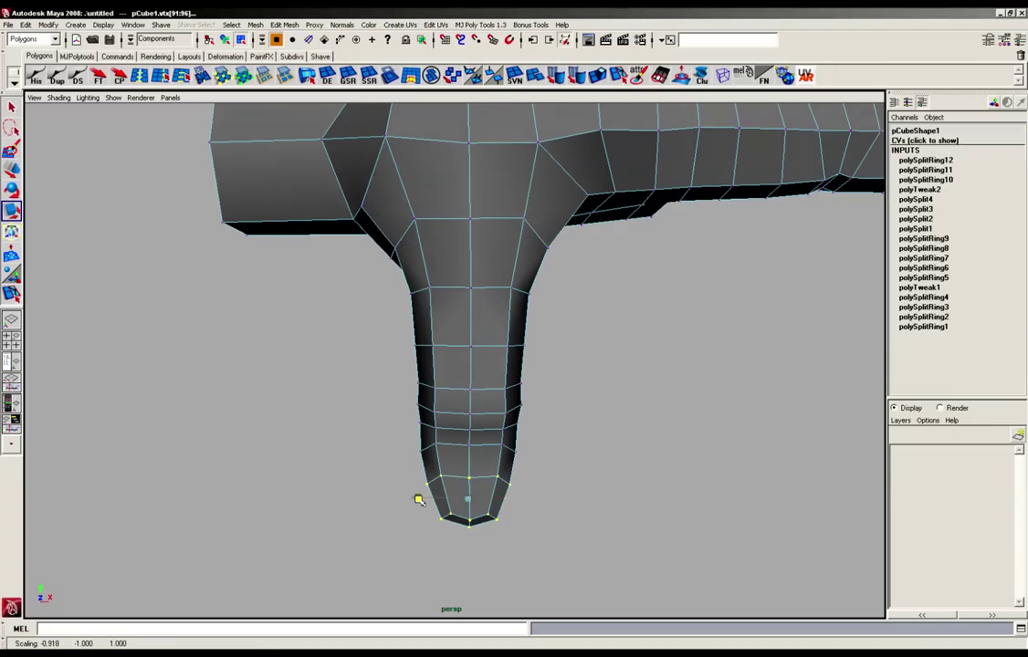
drag(464, 550, 466, 547)
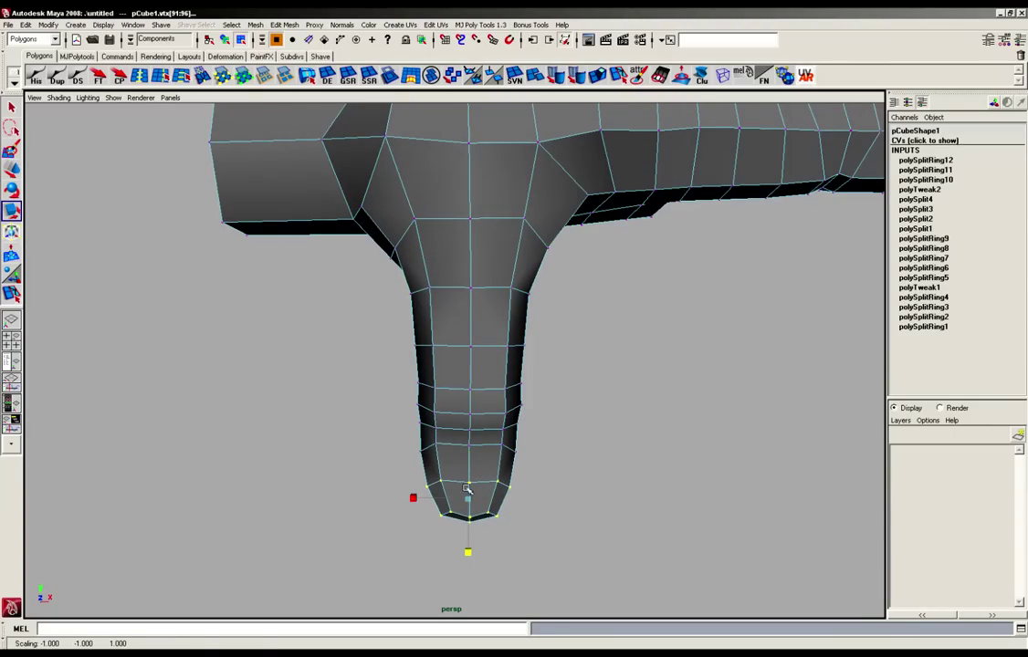
Step: Shape the joint crease on the thumb's palm-facing side by moving its vertices, and level the side vertex below with its row
drag(392, 368, 511, 461)
key(w)
drag(408, 388, 387, 402)
click(387, 403)
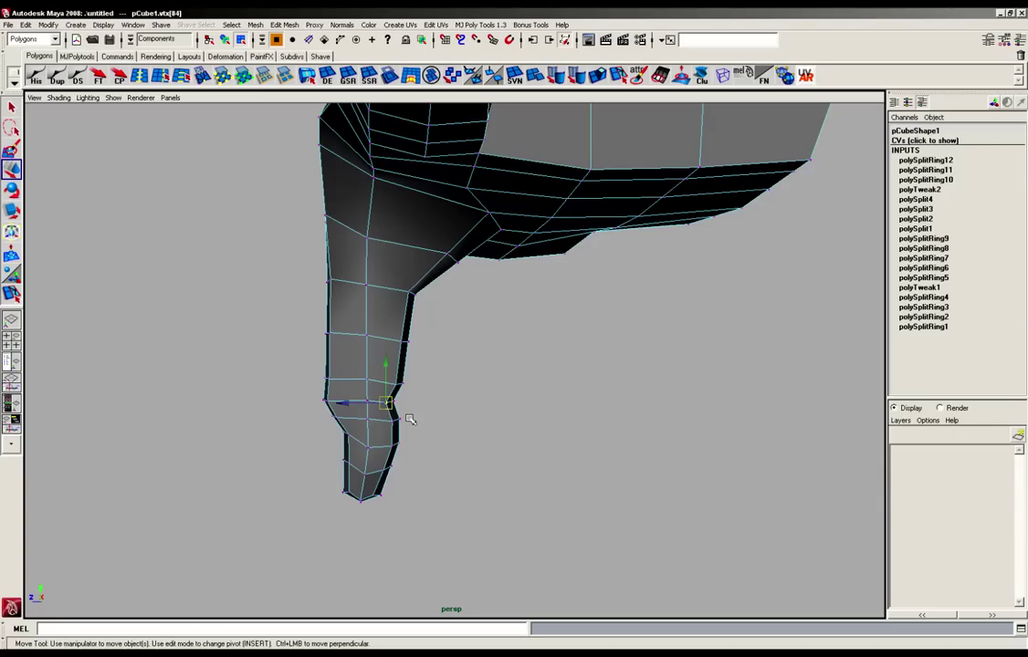
alt+drag(414, 407, 420, 407)
alt+right_drag(366, 448, 406, 450)
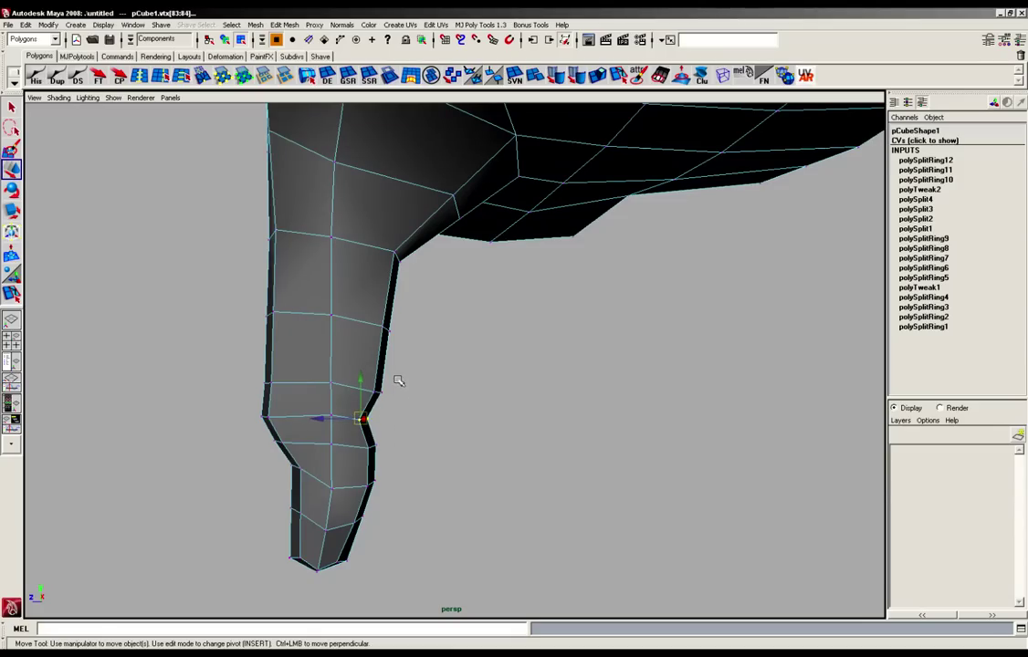
drag(362, 419, 386, 493)
drag(373, 482, 737, 496)
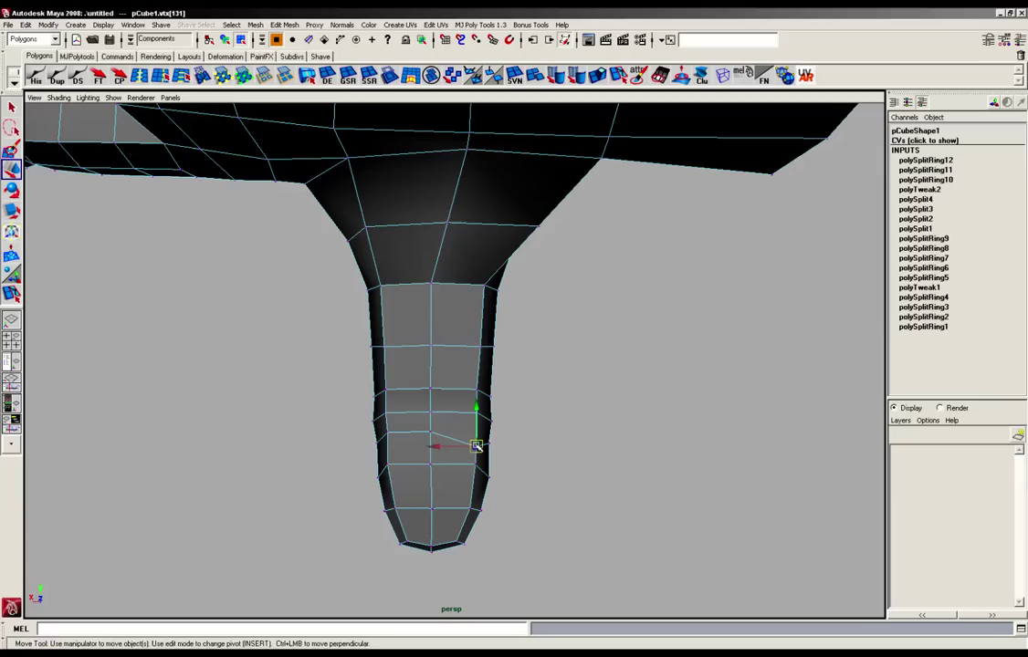
drag(476, 444, 477, 445)
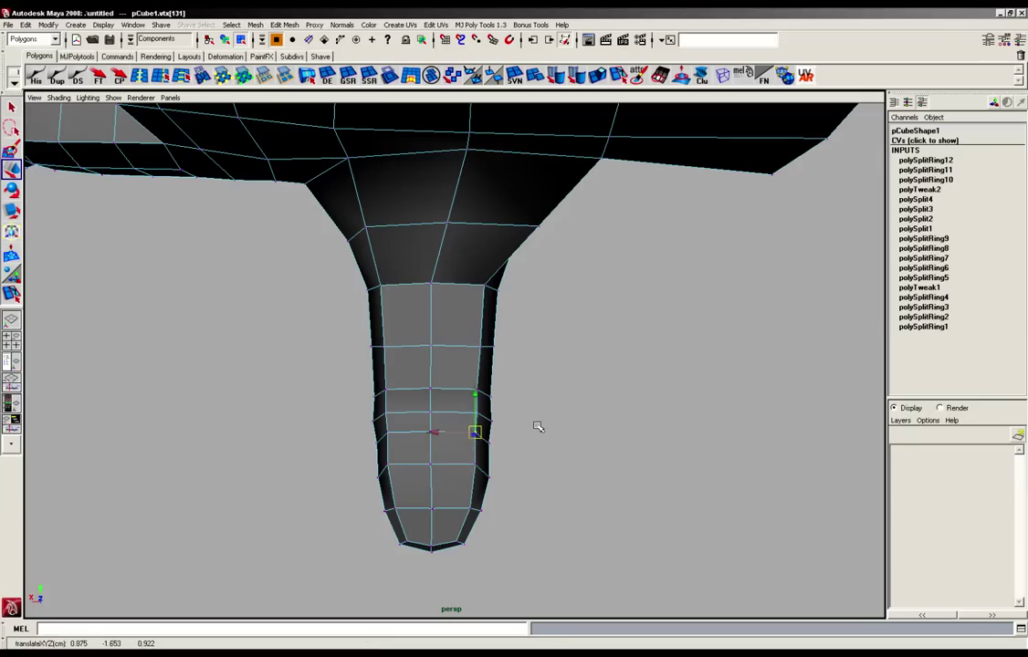
Step: Select the two side vertices above the thumb joint on its back and scale them closer together along X
alt+drag(535, 420, 409, 411)
alt+middle_drag(409, 411, 414, 333)
alt+drag(415, 412, 371, 367)
alt+right_drag(371, 367, 372, 356)
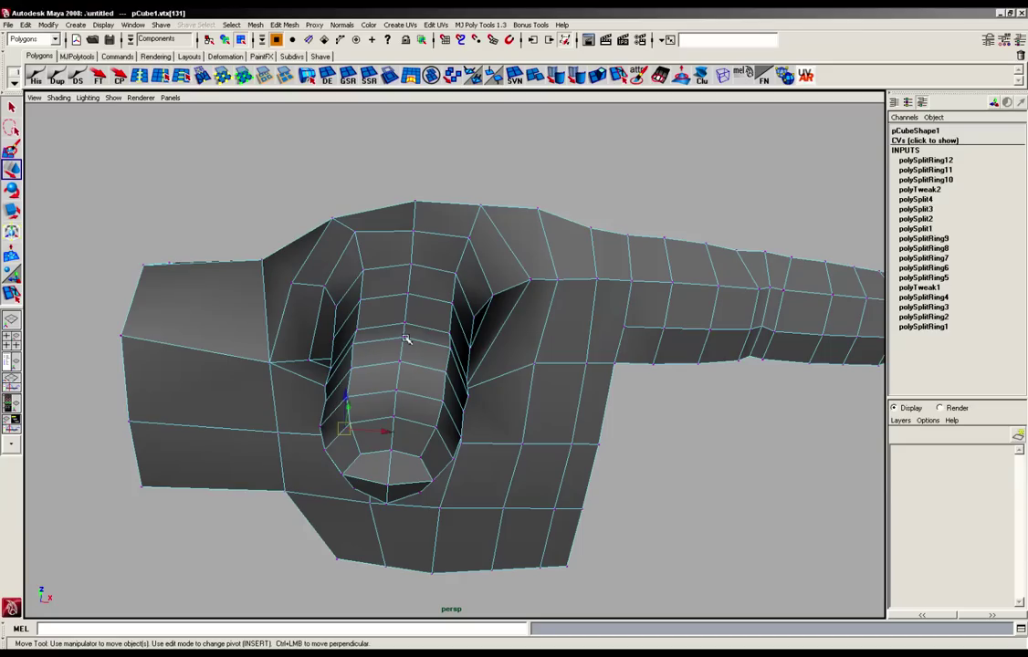
alt+drag(409, 355, 411, 402)
click(448, 369)
key(r)
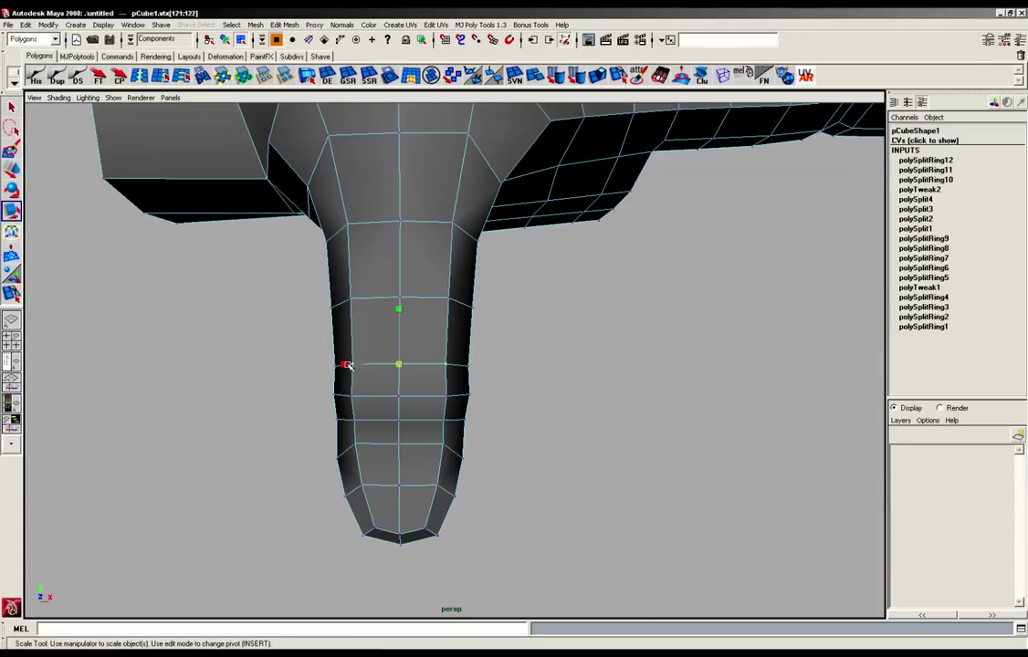
alt+drag(347, 365, 501, 421)
Step: Shift the centre vertex at the upper end of the thumb's nail area along Z
key(w)
alt+drag(399, 389, 391, 448)
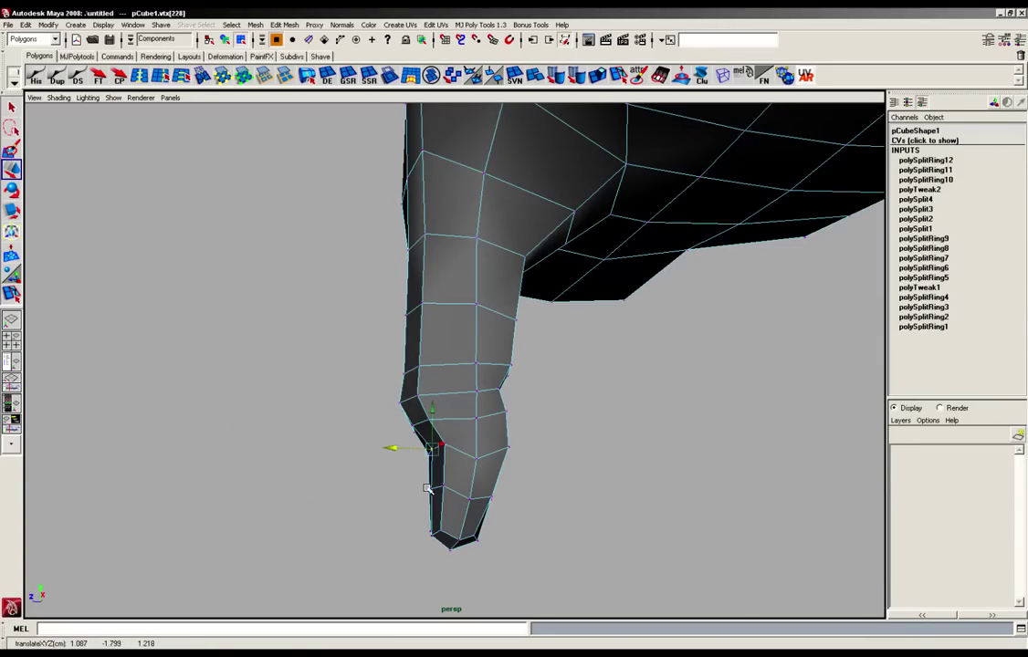
click(372, 467)
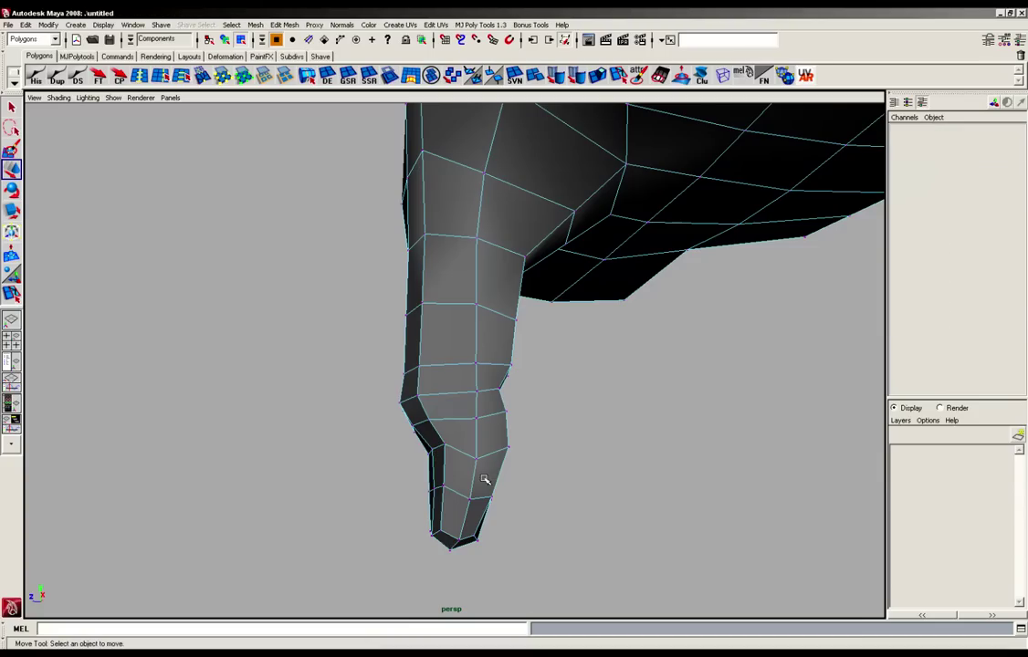
Step: Widen the vertex pair near the thumb tip and the tip's corner vertices by scaling them along X
alt+drag(488, 478, 447, 472)
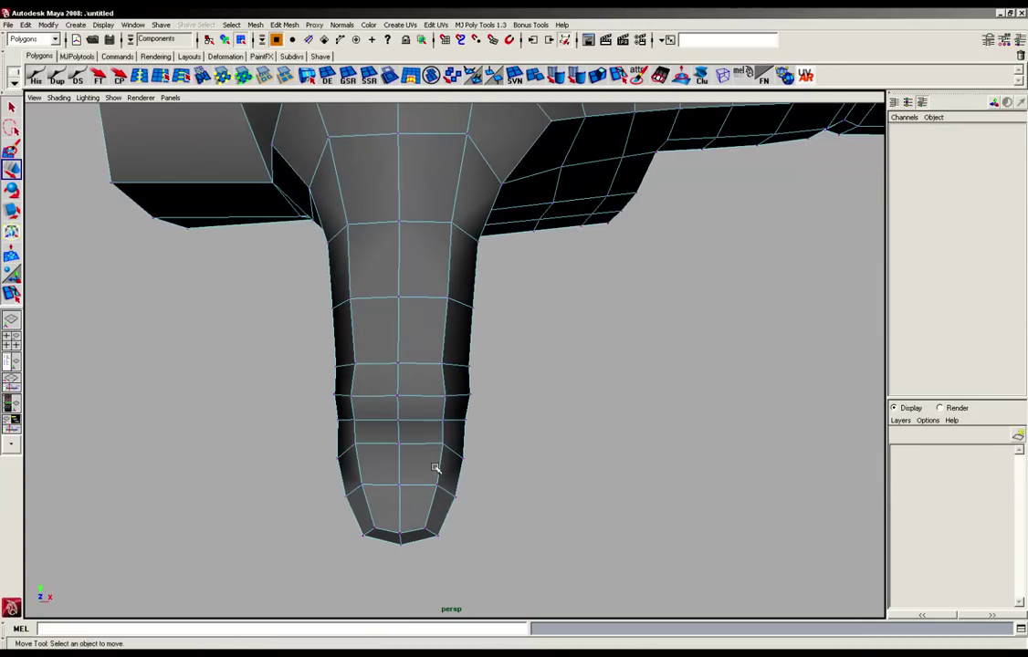
click(438, 484)
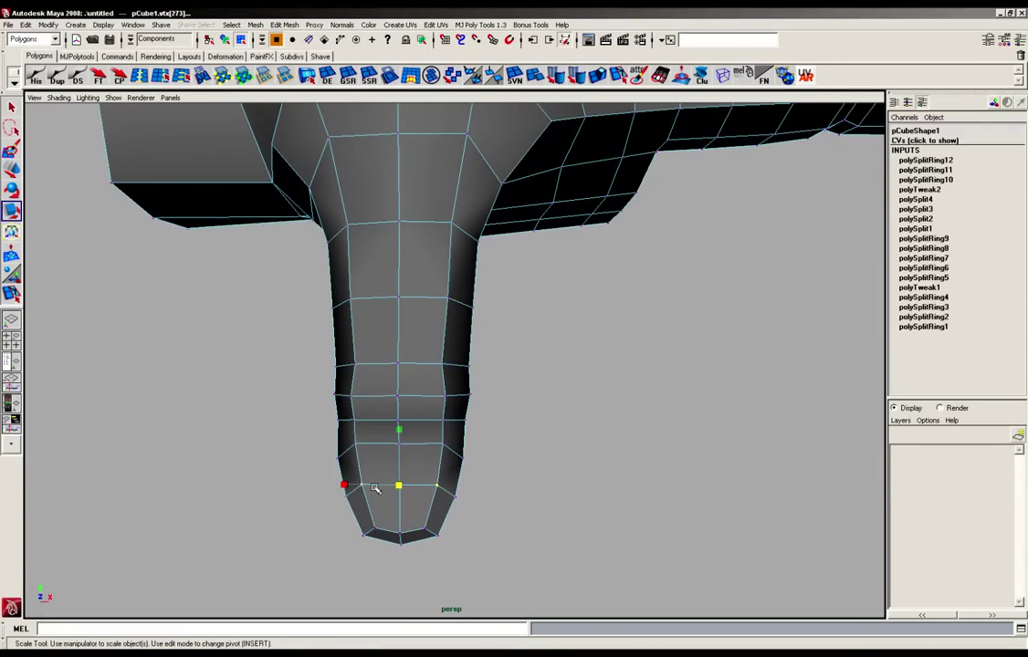
drag(347, 487, 337, 486)
drag(416, 517, 446, 543)
shift+drag(380, 522, 355, 544)
drag(346, 531, 339, 531)
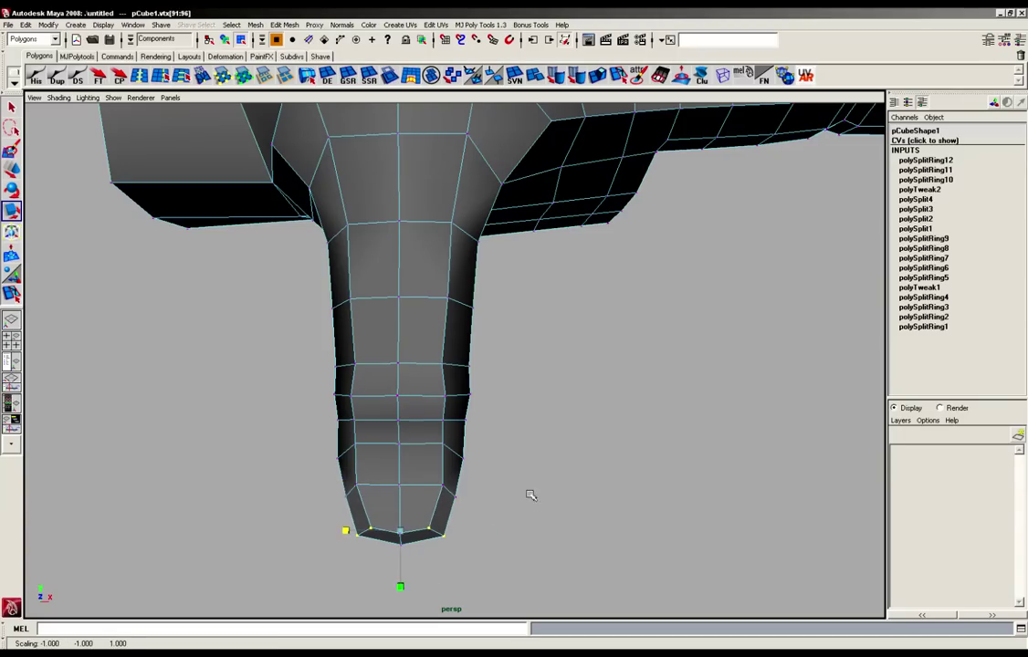
click(563, 482)
Step: Select the four faces on the back of the thumb's end segment and extrude them for the nail
alt+drag(562, 481, 452, 459)
alt+right_drag(399, 439, 633, 442)
alt+middle_drag(632, 442, 650, 292)
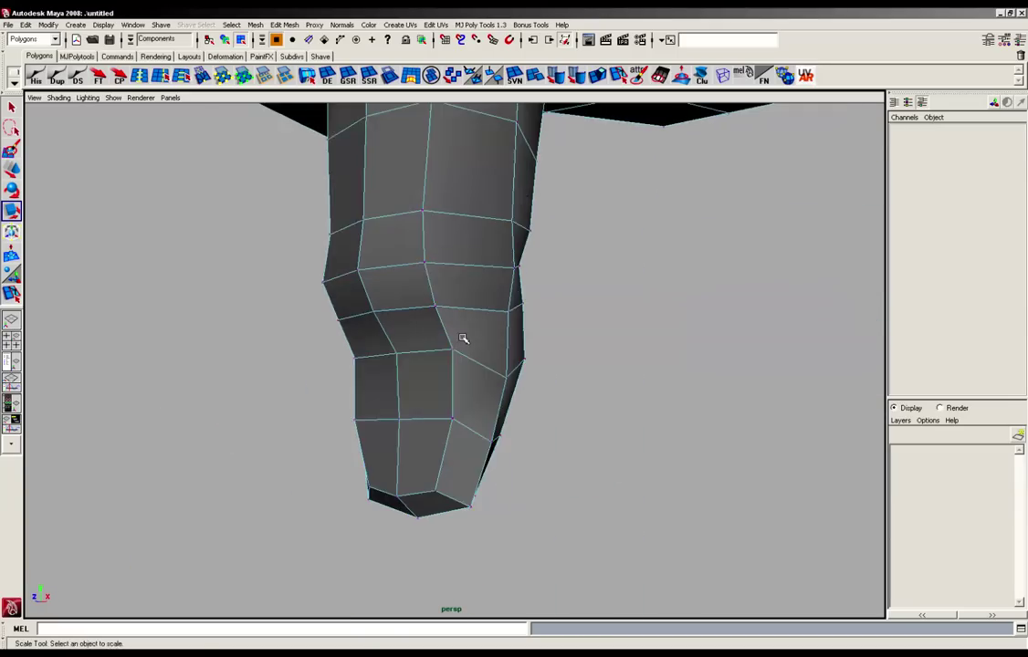
alt+drag(411, 415, 443, 414)
key(F11)
click(422, 385)
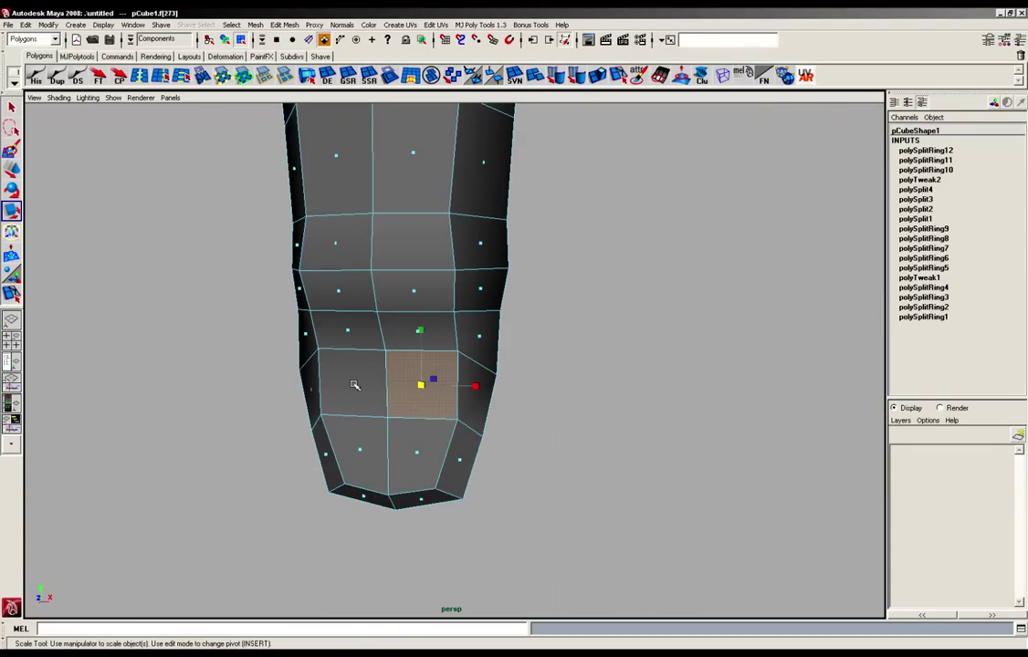
shift+drag(377, 411, 301, 461)
ctrl+drag(599, 356, 599, 292)
key(ctrl+e)
Step: Scale the extruded nail faces to about 0.906 in X and 0.915 in Y, and rotate them about -5.16 degrees around X
alt+drag(543, 316, 575, 336)
alt+drag(544, 469, 537, 445)
alt+drag(537, 444, 500, 476)
drag(482, 408, 478, 401)
alt+drag(553, 442, 575, 464)
click(514, 445)
drag(507, 443, 504, 438)
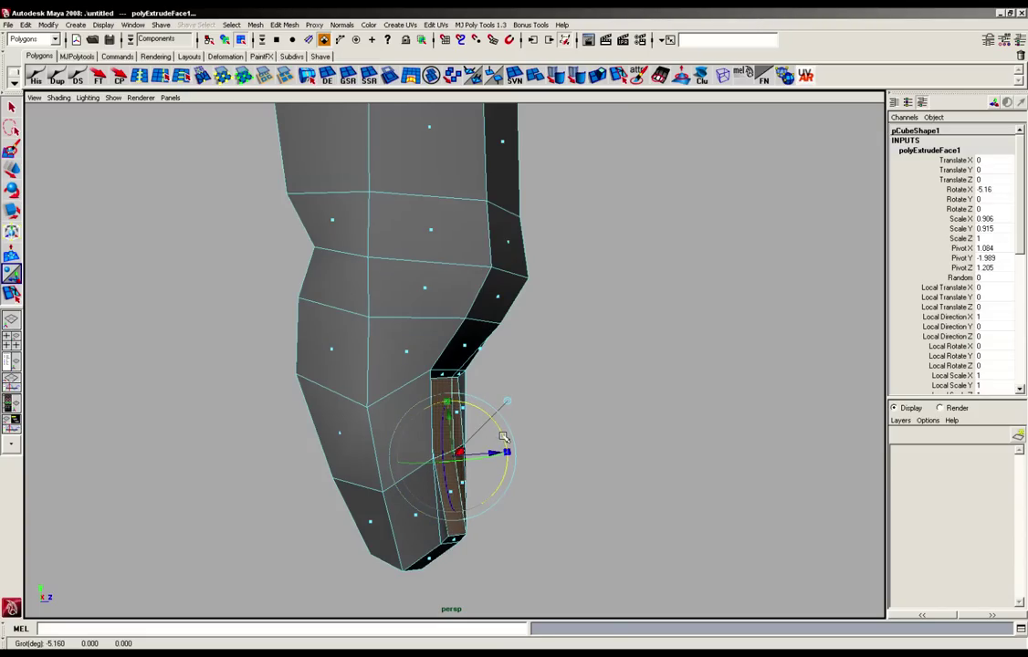
Step: Extrude the nail faces outward again by about 0.022 along local Z and return to vertex editing
key(ctrl+e)
drag(496, 455, 530, 491)
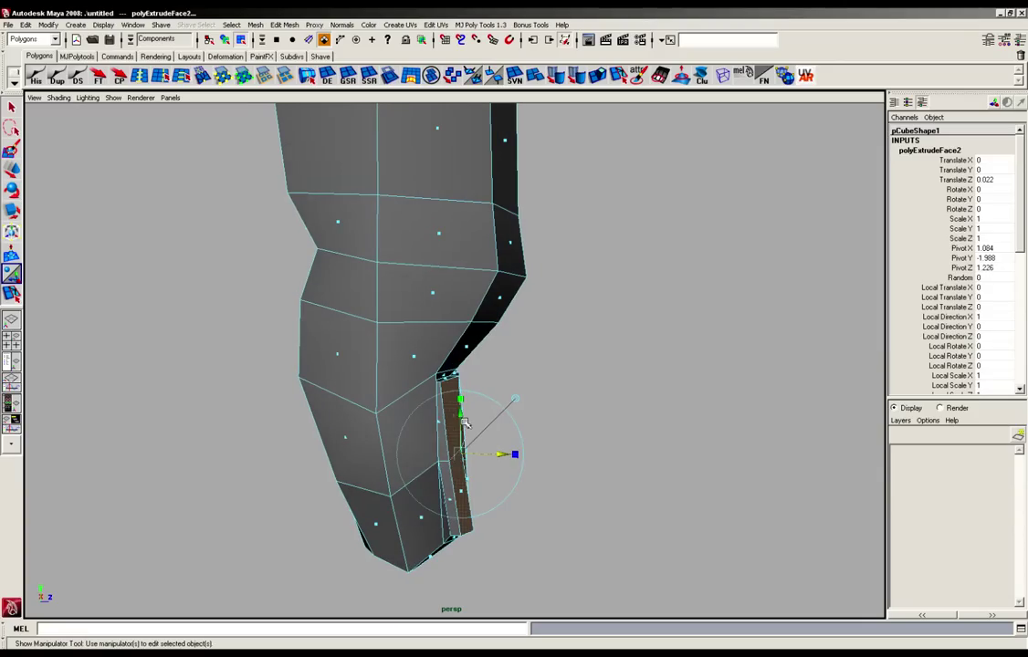
drag(463, 416, 539, 338)
click(647, 335)
right_click(488, 322)
right_drag(489, 322, 443, 322)
Step: Examine the thumb, its nail and the whole hand's proportions from several sides
mouse_move(465, 374)
alt+mouse_down()
mouse_move(478, 353)
mouse_move(464, 369)
alt+mouse_up()
alt+drag(468, 388, 569, 393)
alt+right_drag(569, 393, 447, 308)
mouse_move(448, 308)
alt+mouse_down()
mouse_move(484, 374)
mouse_move(515, 370)
mouse_move(500, 379)
mouse_move(437, 301)
alt+mouse_up()
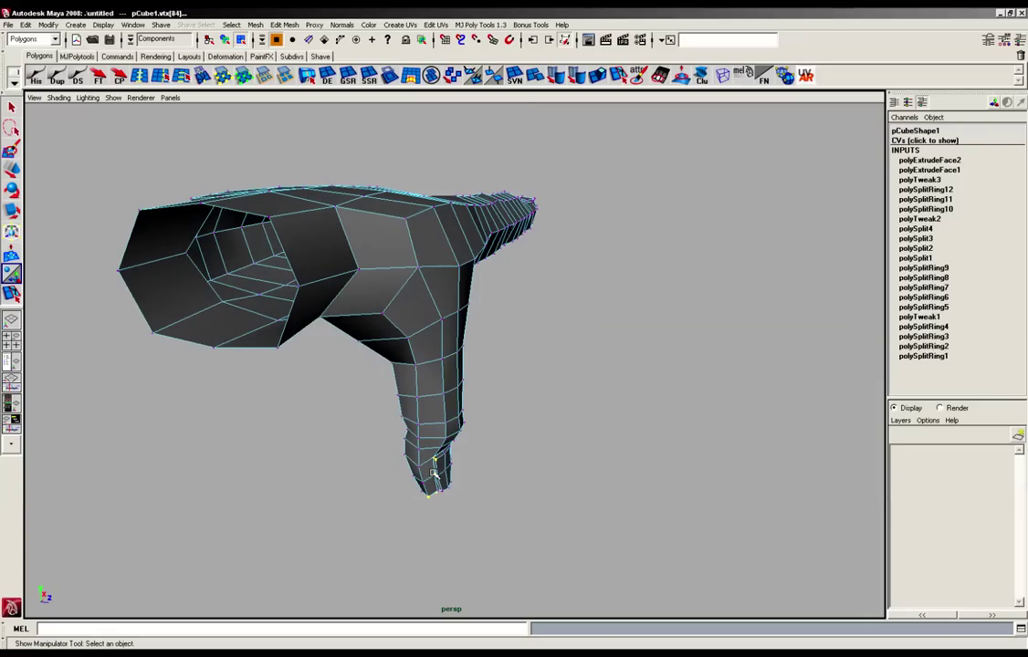
alt+drag(497, 416, 365, 388)
alt+drag(493, 327, 577, 336)
mouse_move(462, 260)
alt+mouse_down()
mouse_move(406, 229)
mouse_move(467, 248)
alt+mouse_up()
alt+drag(371, 420, 410, 303)
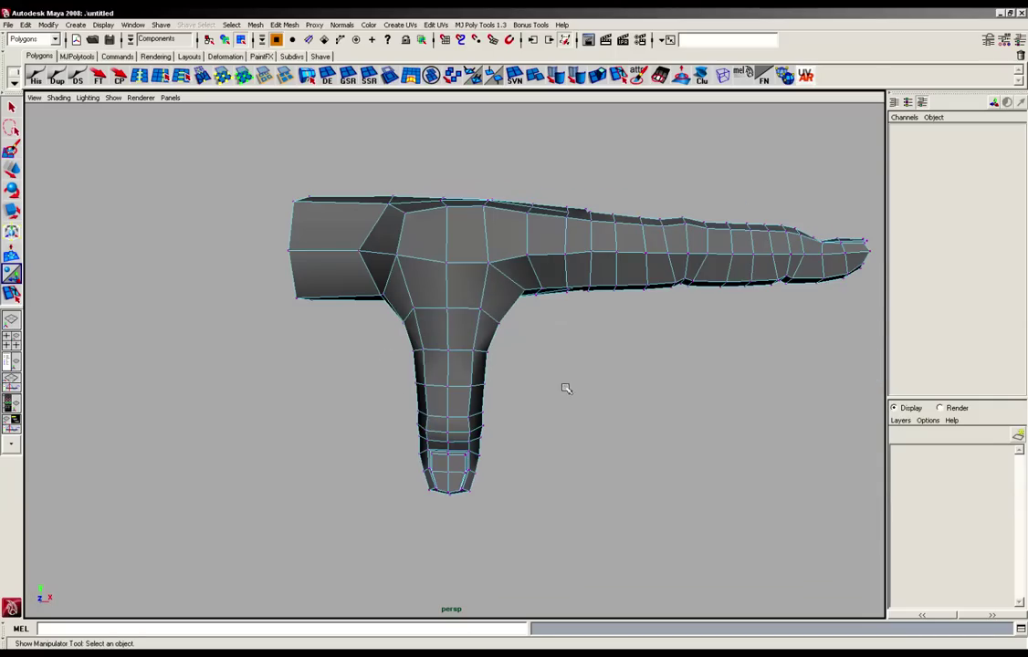
alt+drag(559, 392, 646, 378)
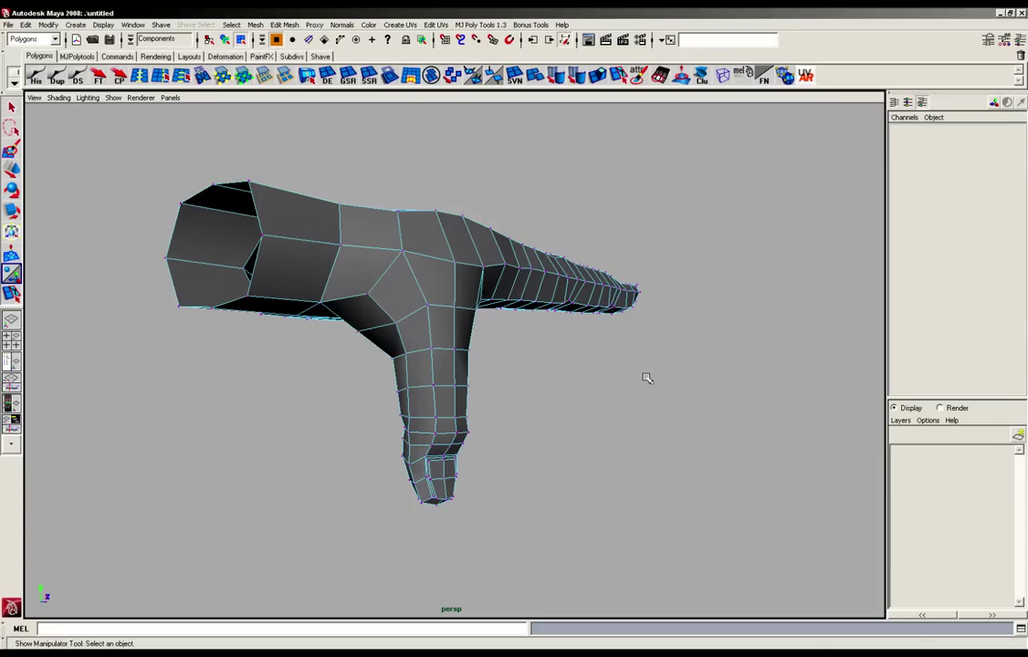
alt+right_drag(388, 423, 539, 438)
alt+drag(539, 438, 383, 483)
alt+drag(430, 367, 532, 363)
alt+right_drag(532, 363, 413, 367)
alt+drag(413, 367, 439, 315)
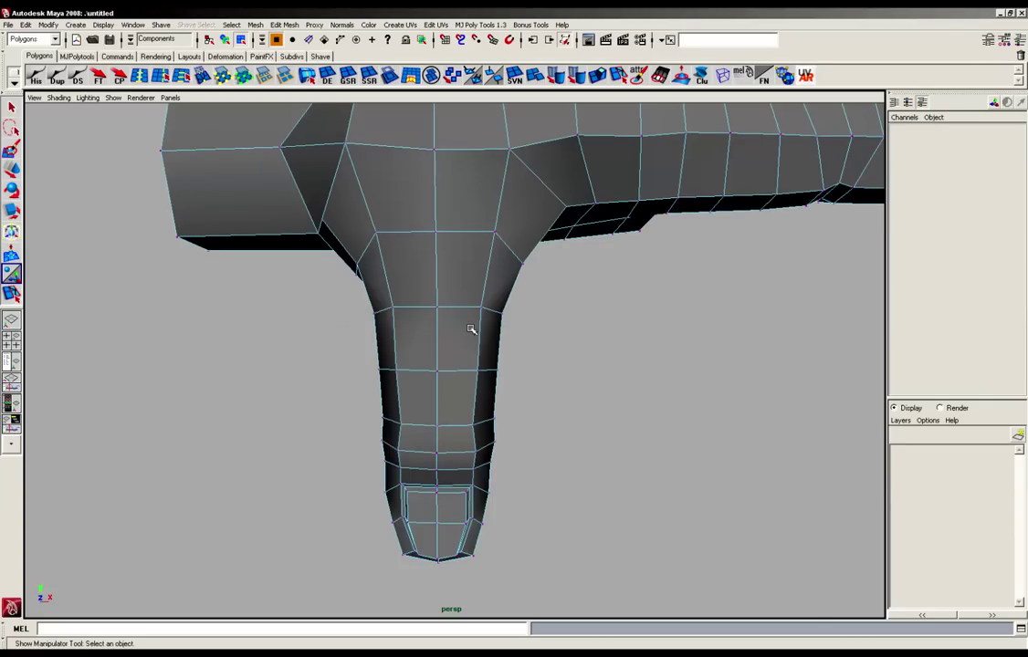
Step: Select the centre vertices at the base of the thumbnail and raise them along Y
alt+drag(470, 329, 390, 417)
alt+right_drag(390, 416, 488, 424)
alt+middle_drag(488, 425, 497, 349)
alt+drag(498, 348, 418, 338)
alt+drag(429, 343, 484, 370)
key(w)
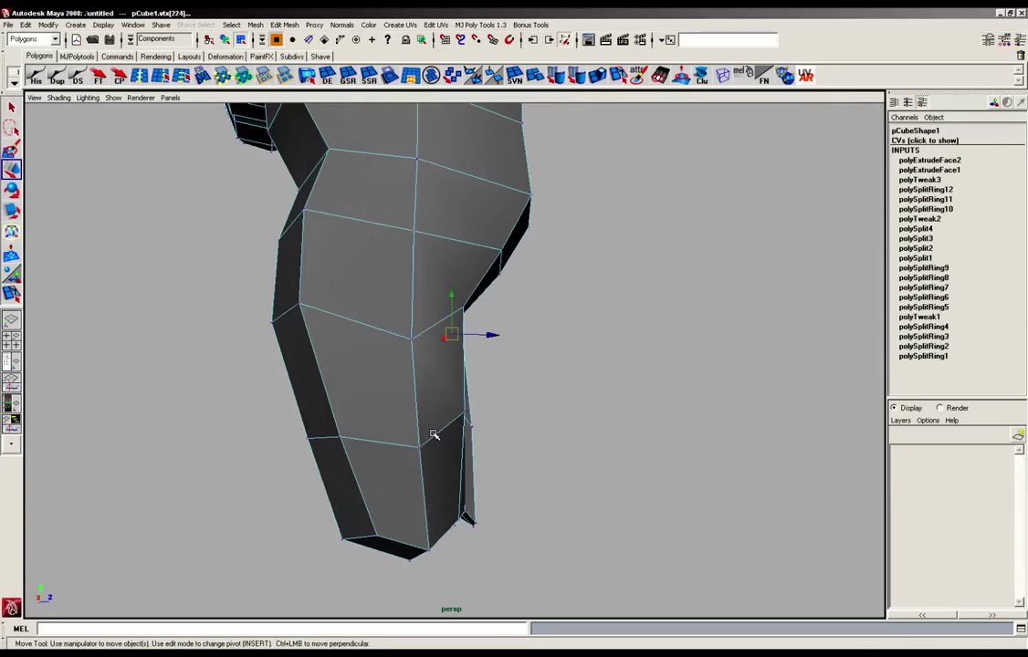
alt+drag(437, 426, 301, 411)
alt+right_drag(399, 409, 470, 406)
alt+drag(470, 406, 520, 388)
drag(411, 287, 408, 269)
alt+drag(521, 379, 504, 476)
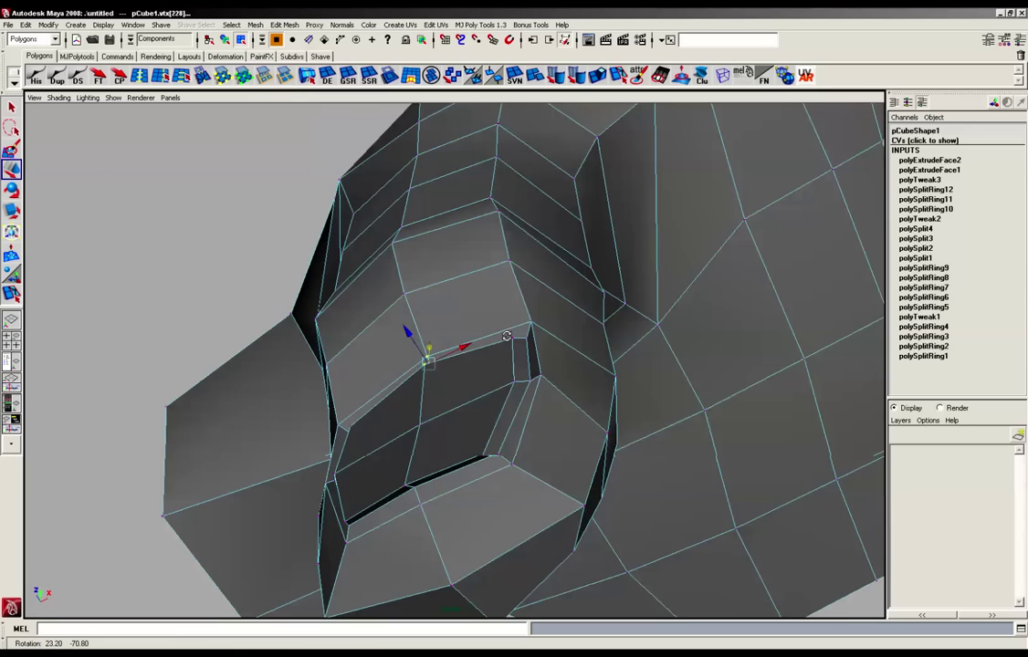
Step: Select the rim vertices at the side of the thumbnail and shift them outward along X
click(422, 424)
alt+drag(422, 425, 457, 449)
alt+middle_drag(457, 449, 428, 403)
alt+drag(427, 402, 458, 428)
drag(483, 472, 499, 513)
drag(537, 460, 559, 461)
Step: Adjust the mid-length vertices of the skin fold on both sides of the thumbnail
alt+drag(393, 475, 485, 449)
click(343, 463)
click(540, 360)
mouse_move(540, 360)
alt+mouse_down()
mouse_move(482, 460)
mouse_move(530, 408)
mouse_move(539, 372)
alt+mouse_up()
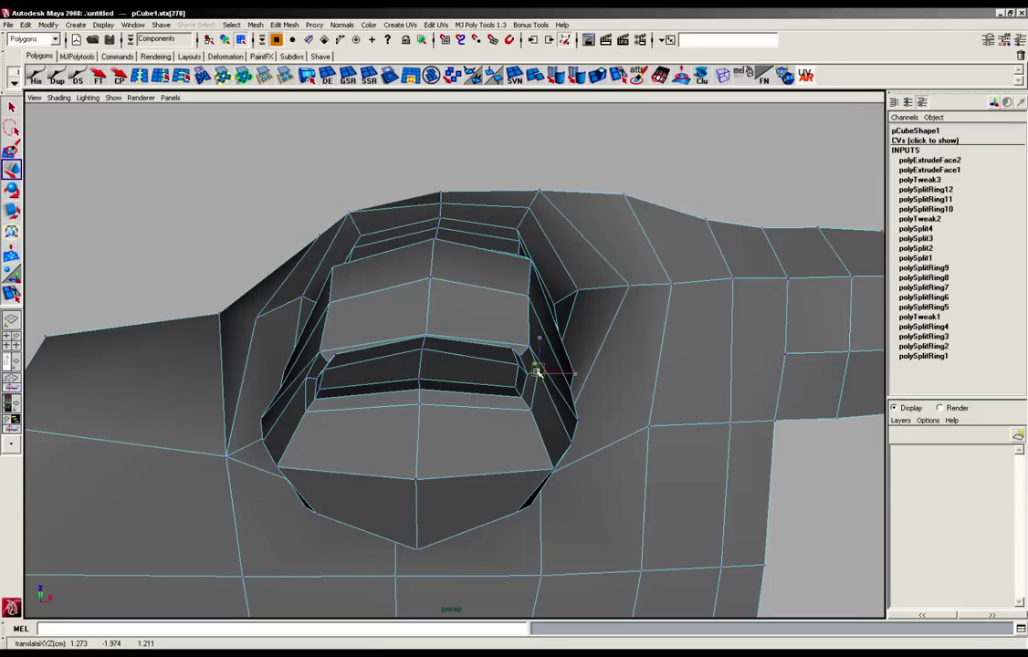
click(307, 377)
alt+drag(308, 378, 305, 367)
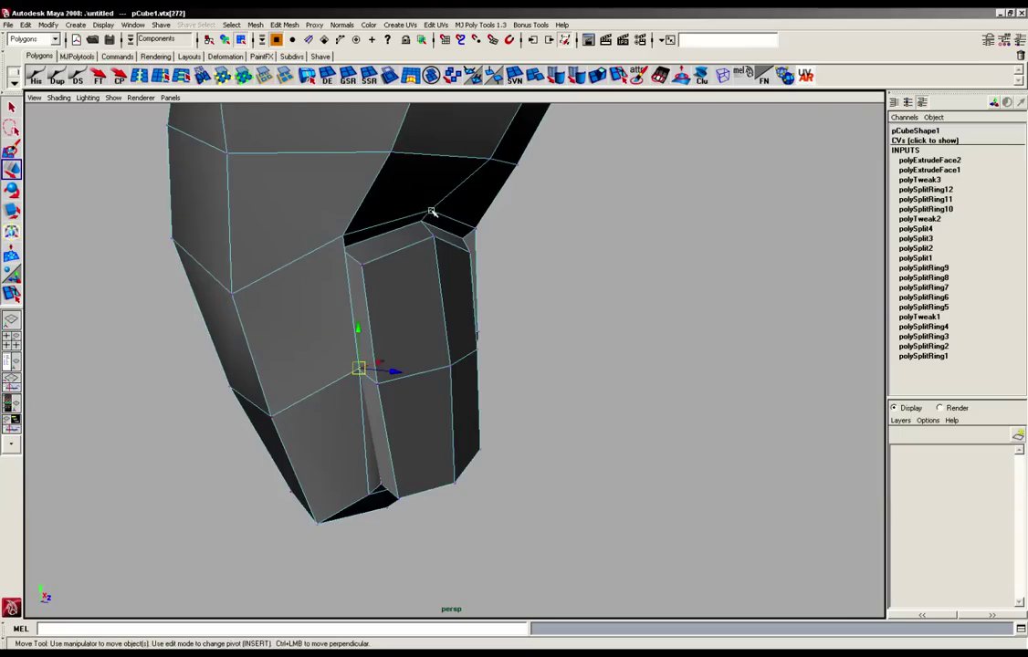
Step: Shift the centre vertex of the skin fold at the thumbnail's base slightly outward along Z
click(435, 211)
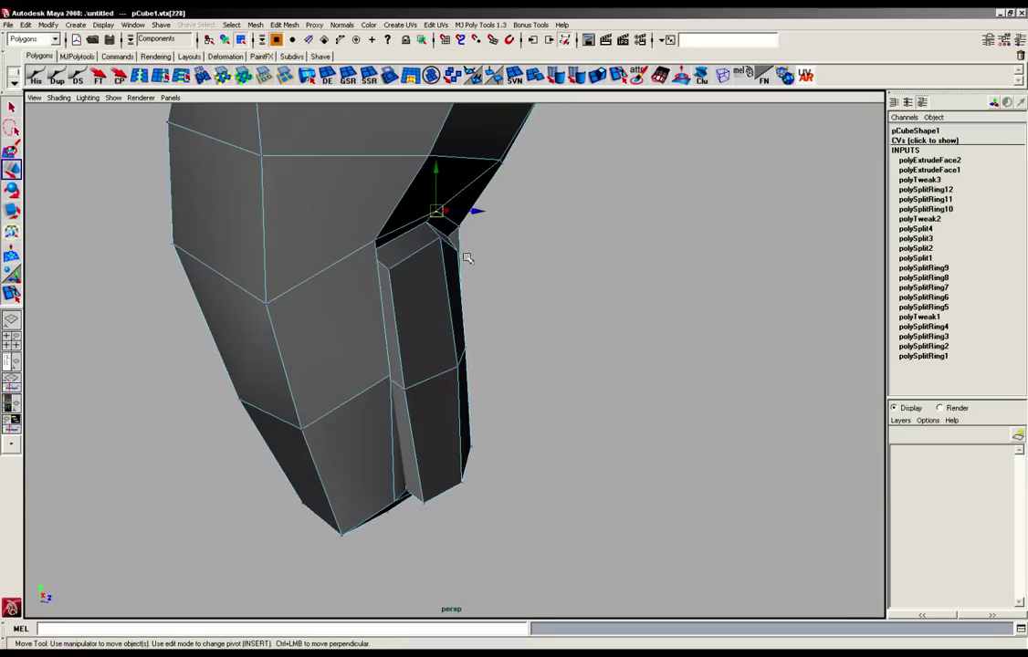
drag(476, 212, 485, 211)
alt+drag(485, 211, 369, 297)
Step: Select the two corner vertices of the skin fold at the thumbnail's base and preview the thumb smoothed
click(551, 272)
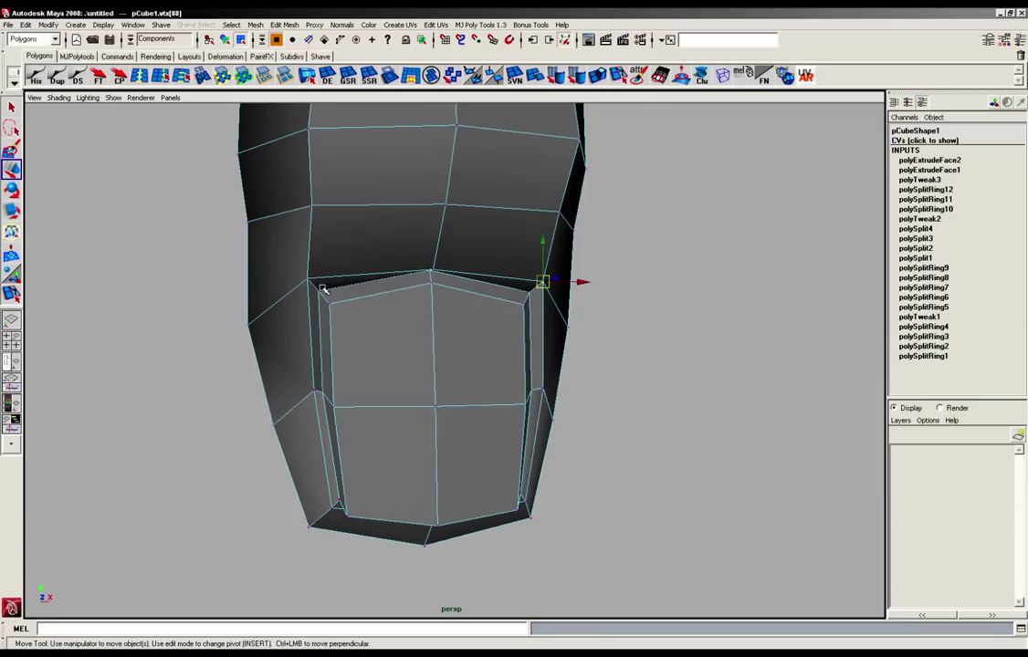
click(431, 272)
alt+drag(431, 272, 218, 358)
key(3)
alt+right_drag(218, 358, 409, 385)
alt+drag(409, 385, 487, 404)
alt+right_drag(412, 394, 508, 400)
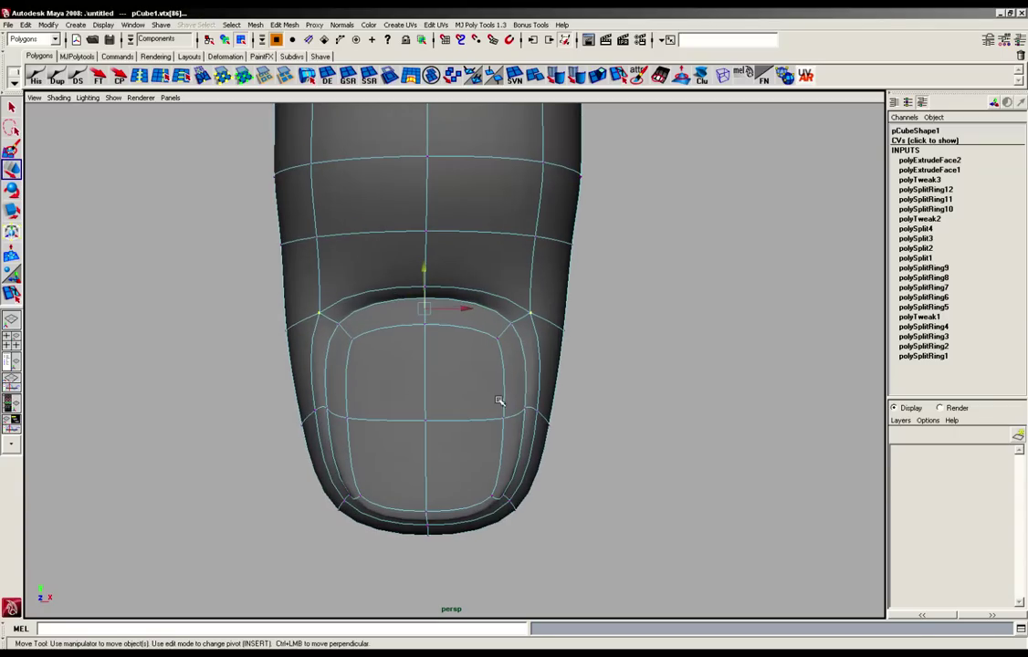
Step: Select the corner vertices at the base of the thumbnail and scale them closer together along X
click(514, 325)
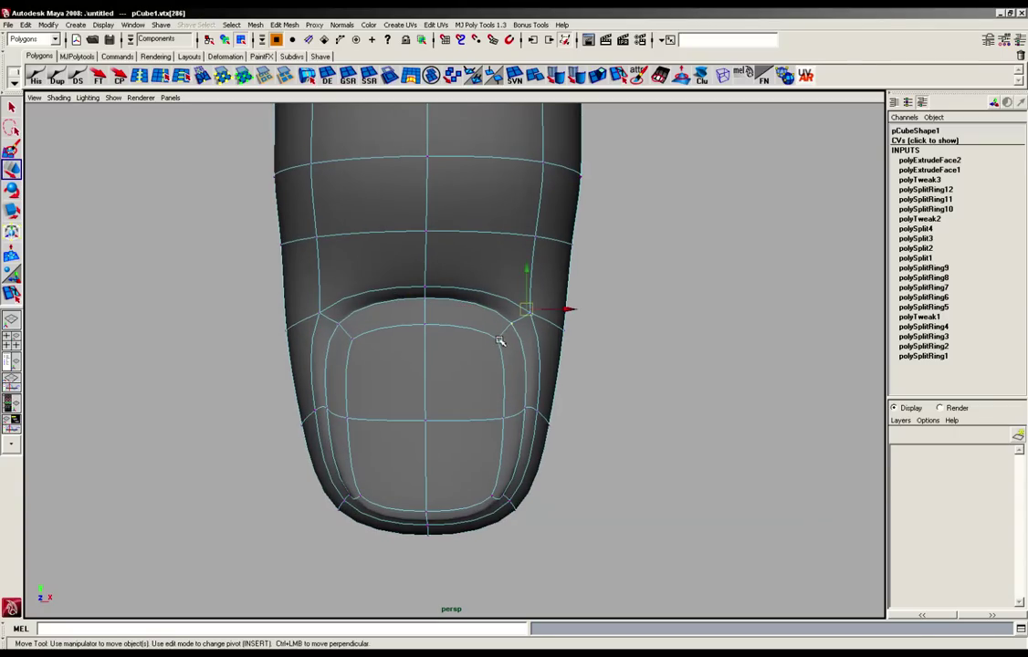
shift+click(499, 340)
shift+click(353, 337)
key(r)
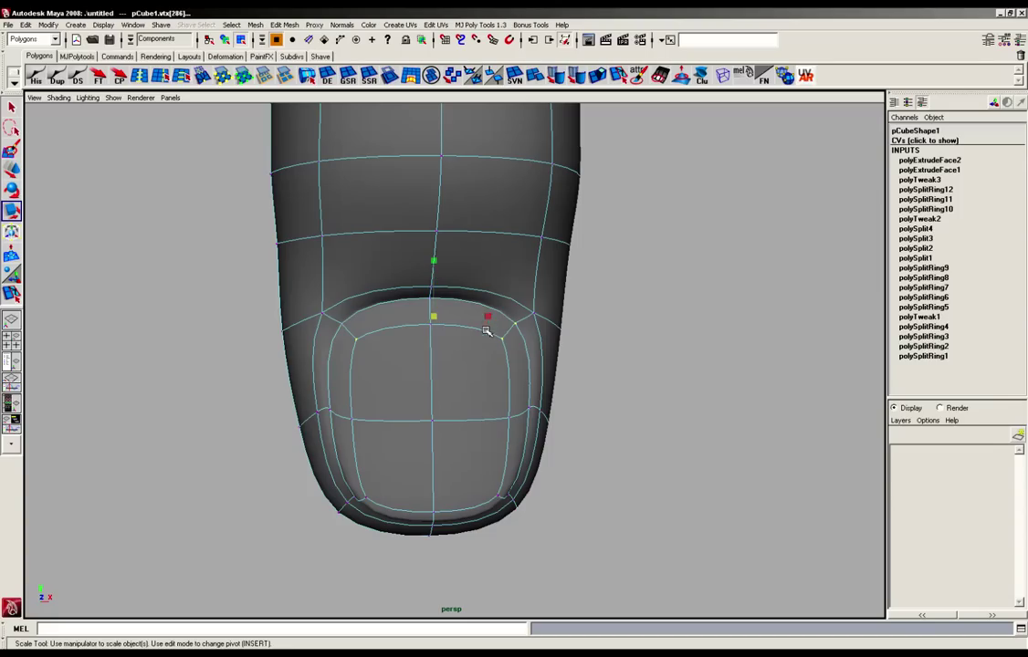
drag(489, 318, 475, 317)
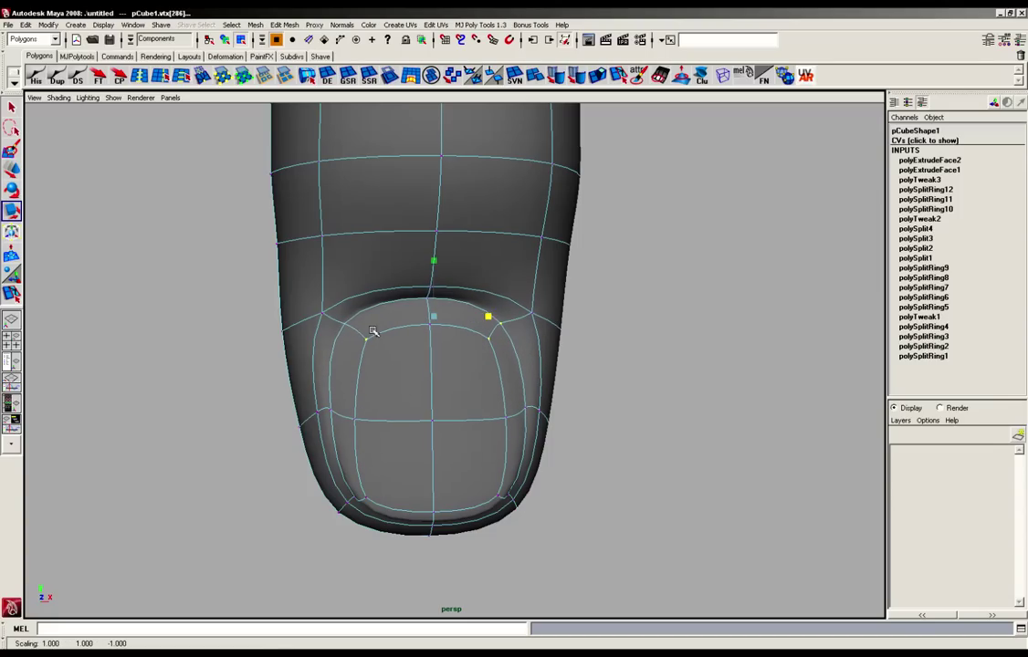
Step: Scale the skin fold's two corner vertices inward along X to follow the narrowed nail base
click(324, 312)
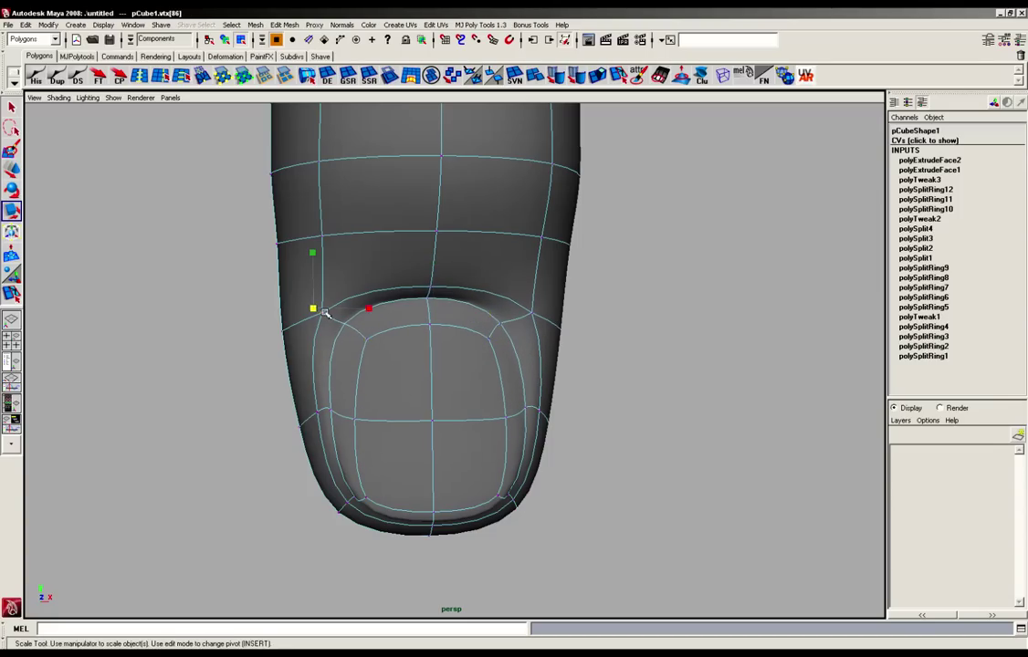
shift+click(533, 315)
alt+drag(374, 311, 417, 375)
click(407, 347)
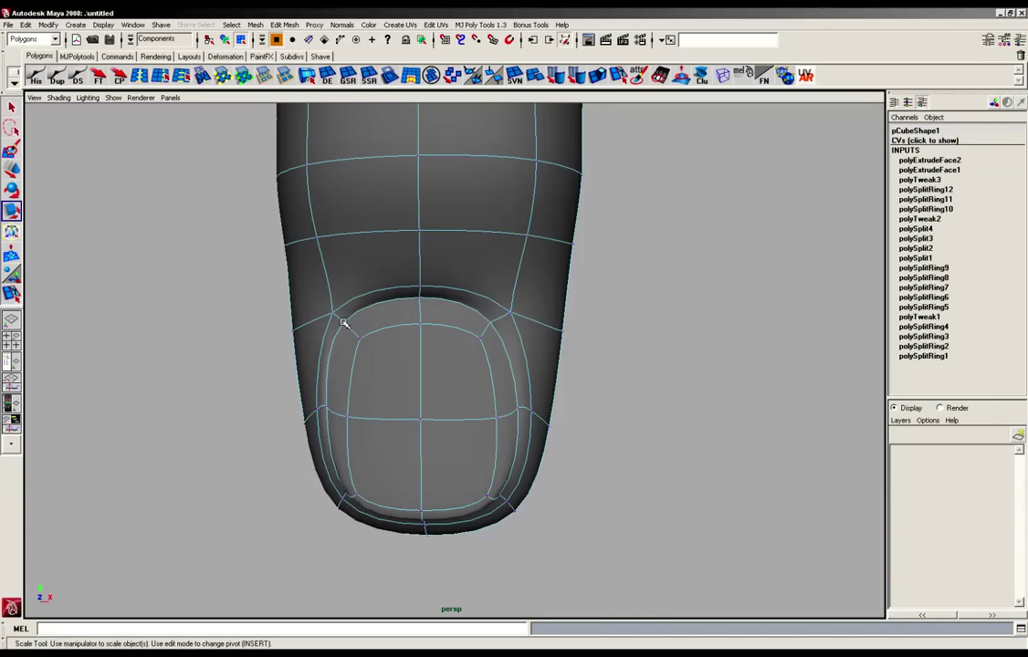
Step: Return to the unsmoothed mesh, move the stray rim vertex at the nail base corner inward along X, and select its opposite counterpart
key(1)
click(493, 316)
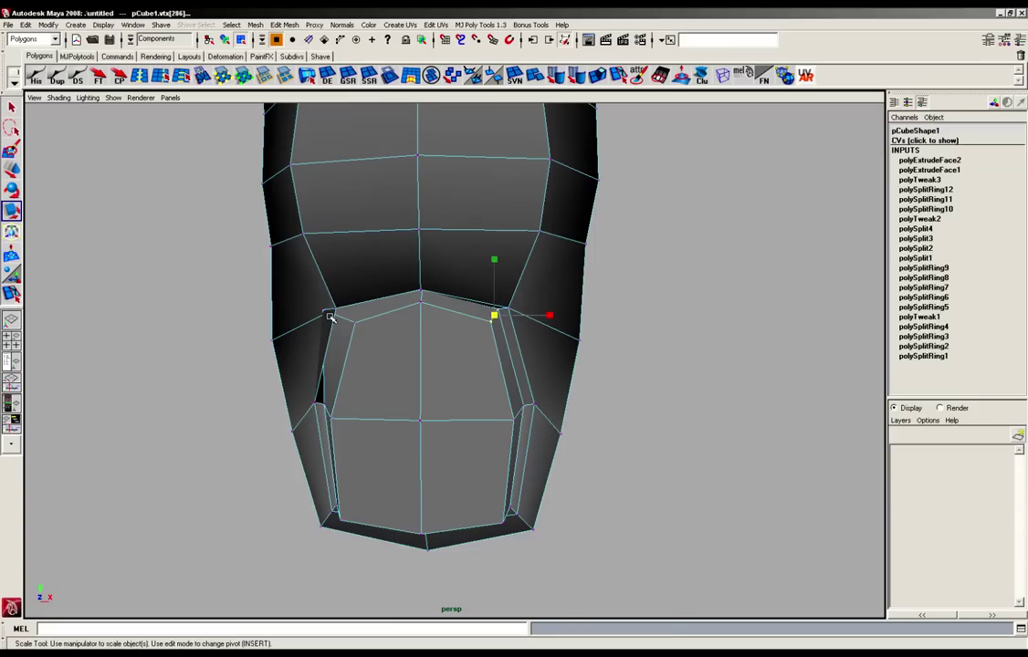
click(331, 316)
click(324, 311)
key(w)
drag(324, 311, 345, 313)
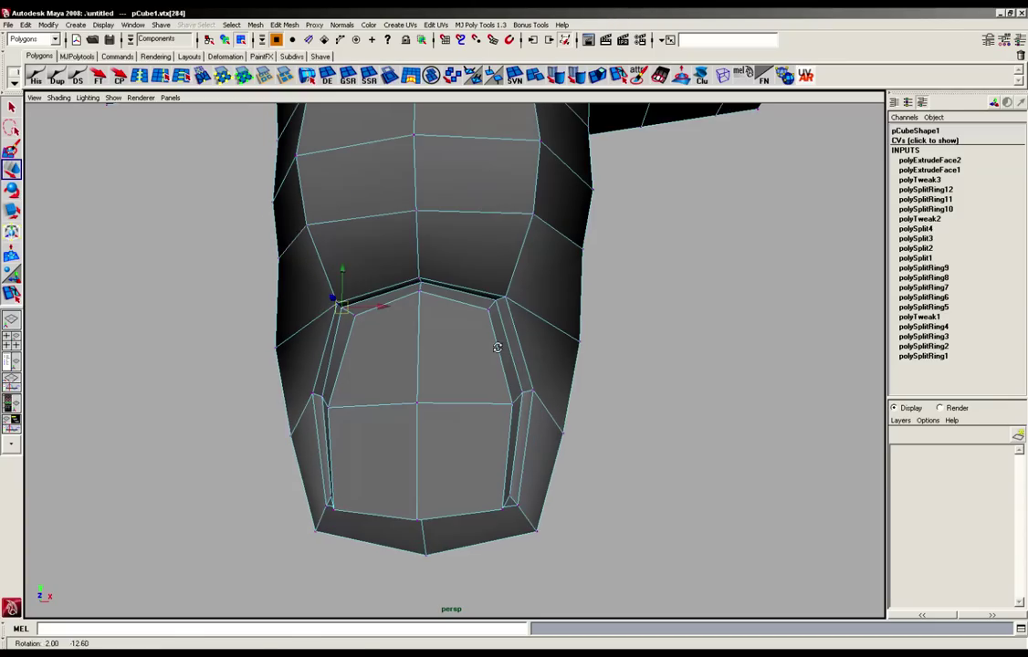
click(495, 300)
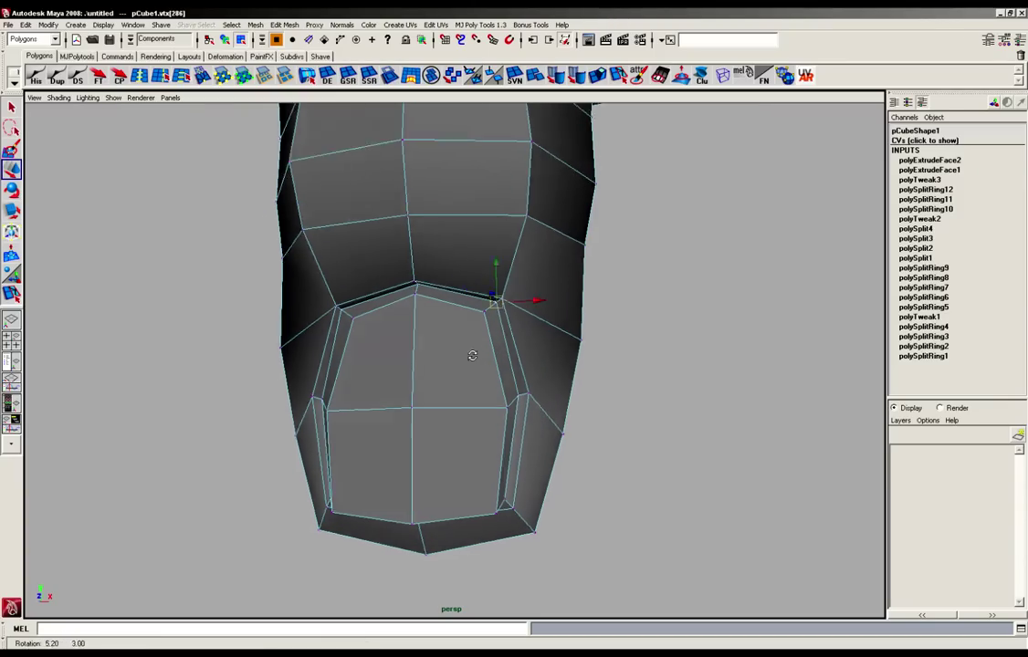